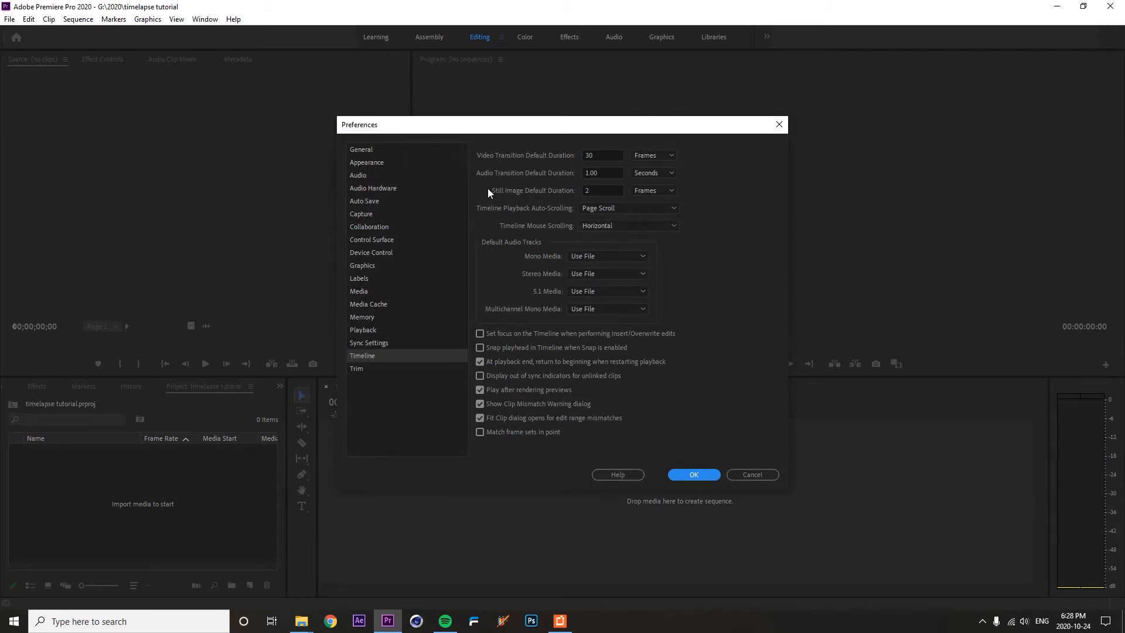
- Set the Still Image Default Duration preference to 1 frame and apply it
{"action": "left_click_drag", "start_coordinate": [608, 191], "coordinate": [573, 193]}
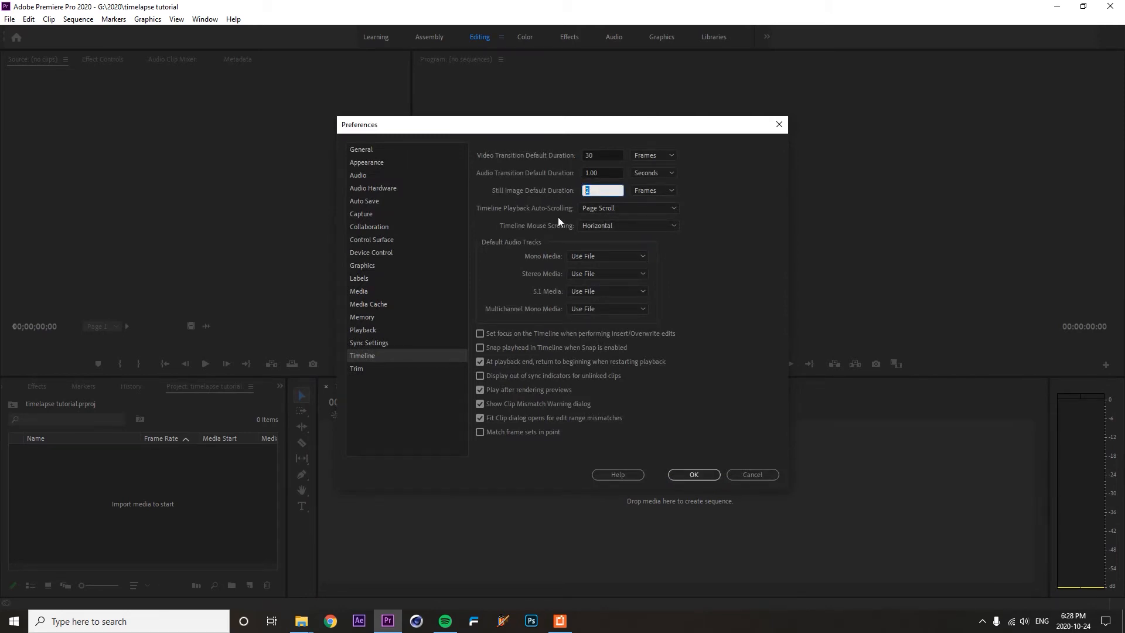
{"action": "type", "text": "1"}
{"action": "left_click", "coordinate": [762, 273]}
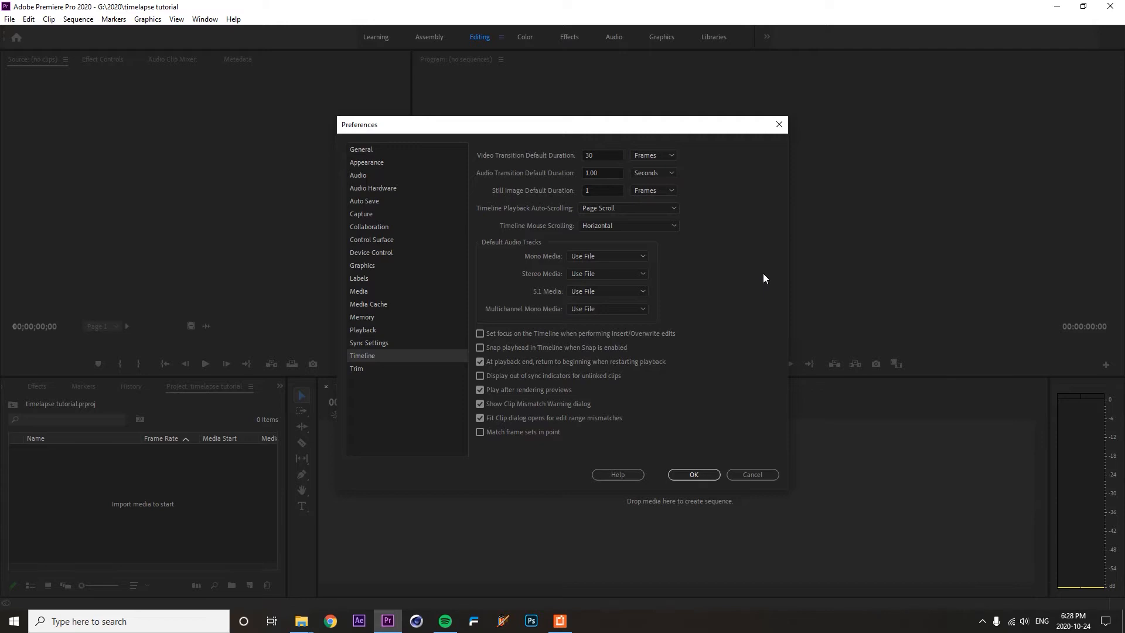
{"action": "left_click", "coordinate": [695, 475]}
{"action": "key", "text": "alt+f"}
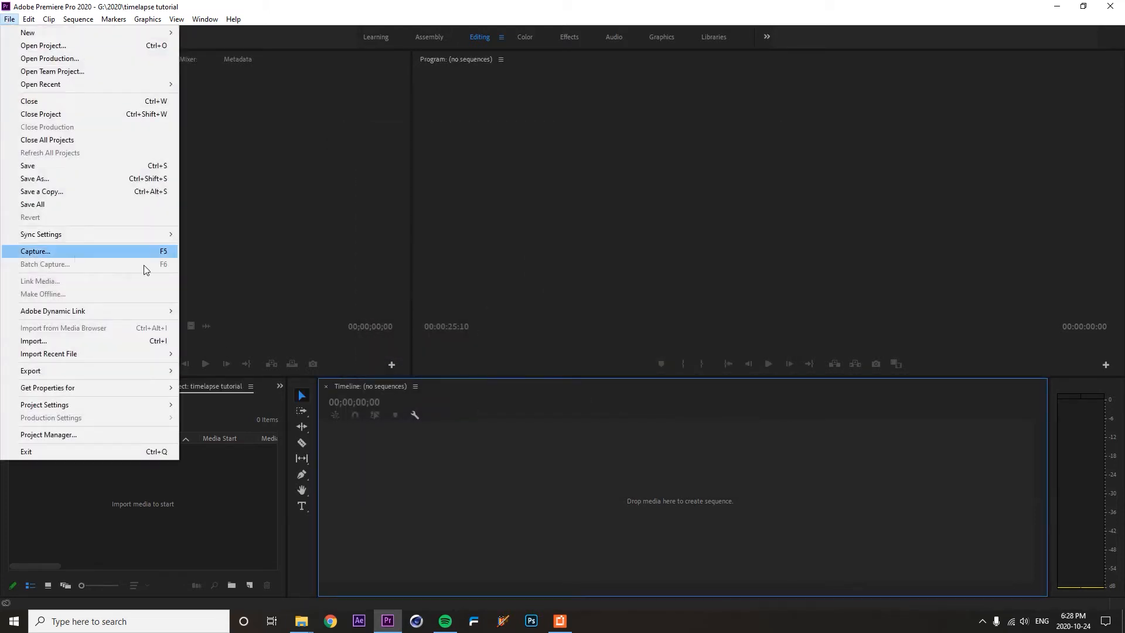
{"action": "mouse_move", "coordinate": [146, 370]}
{"action": "left_click", "coordinate": [188, 369]}
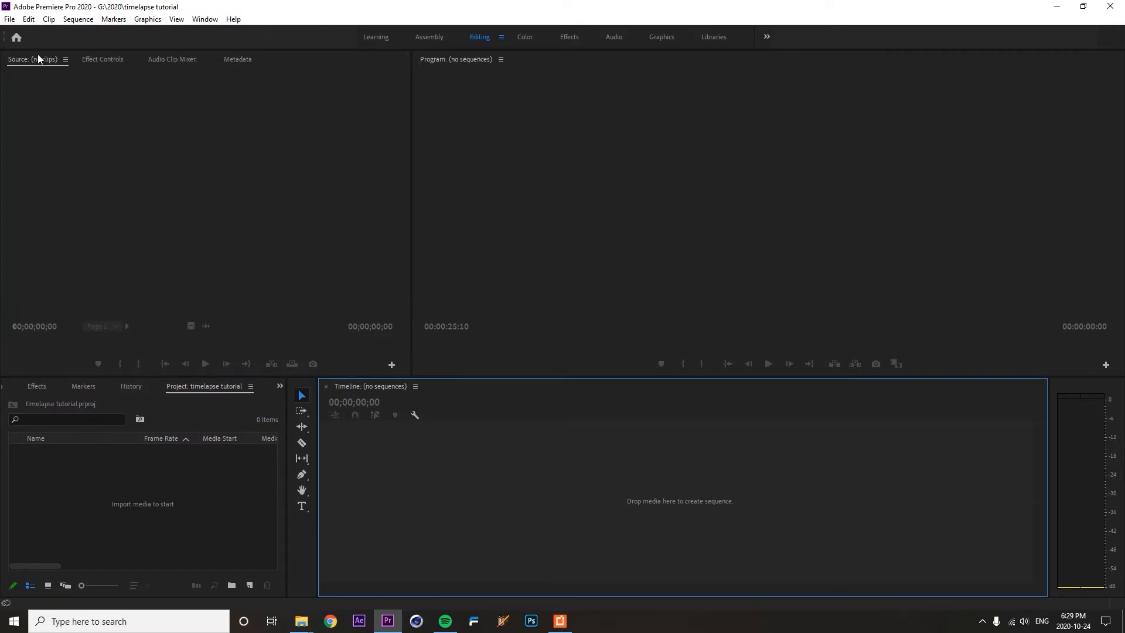
- Import all the photos from LaCie (G:) > 2020 > algonquin alone > timelapses > stars > edit into the project
{"action": "left_click", "coordinate": [9, 19]}
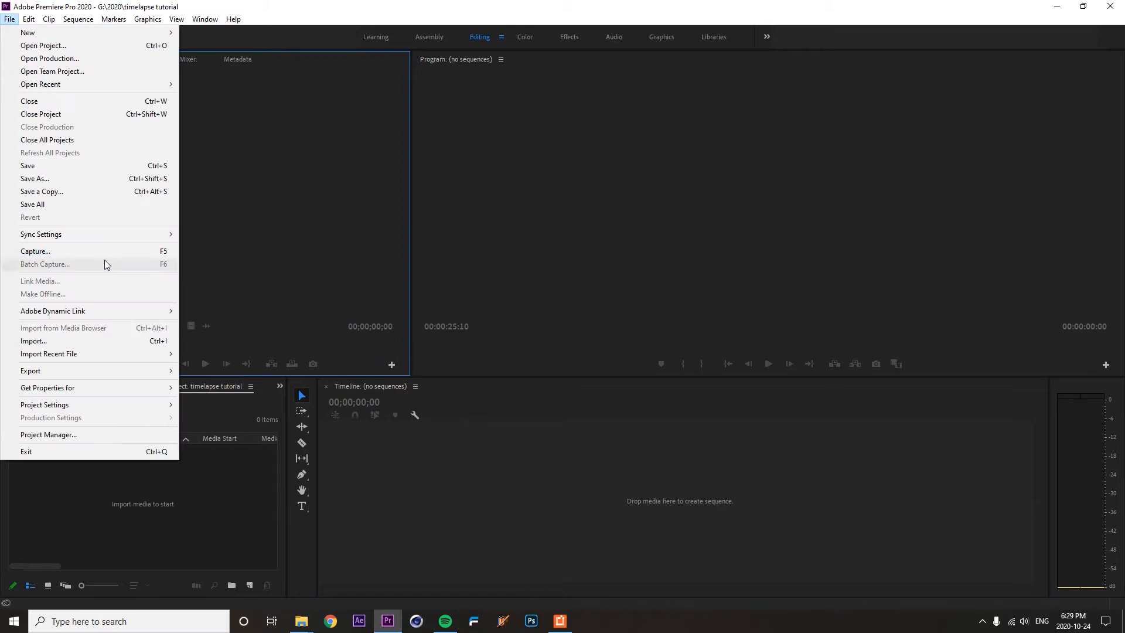
{"action": "left_click", "coordinate": [123, 342]}
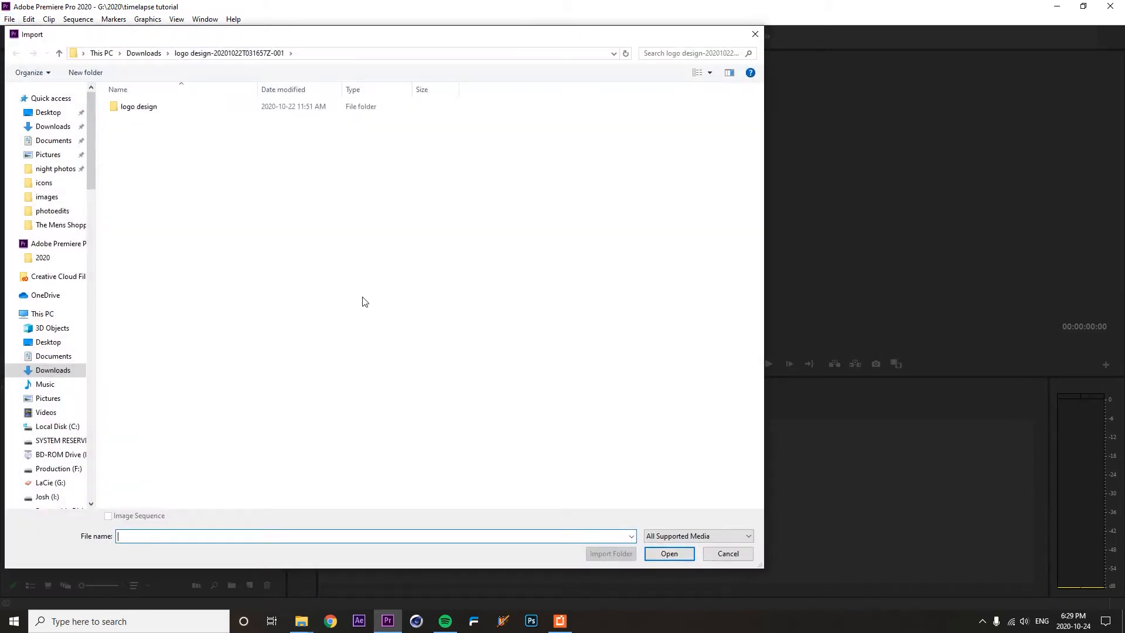
{"action": "scroll", "coordinate": [52, 390], "scroll_direction": "down", "scroll_amount": 2}
{"action": "left_click", "coordinate": [51, 403]}
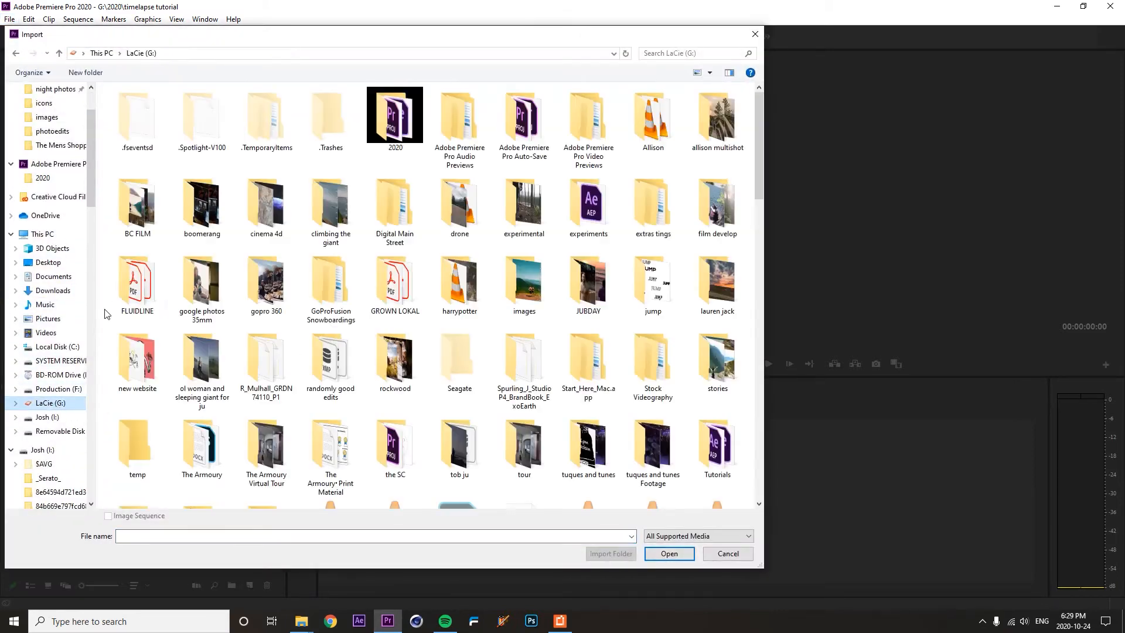
{"action": "double_click", "coordinate": [395, 117]}
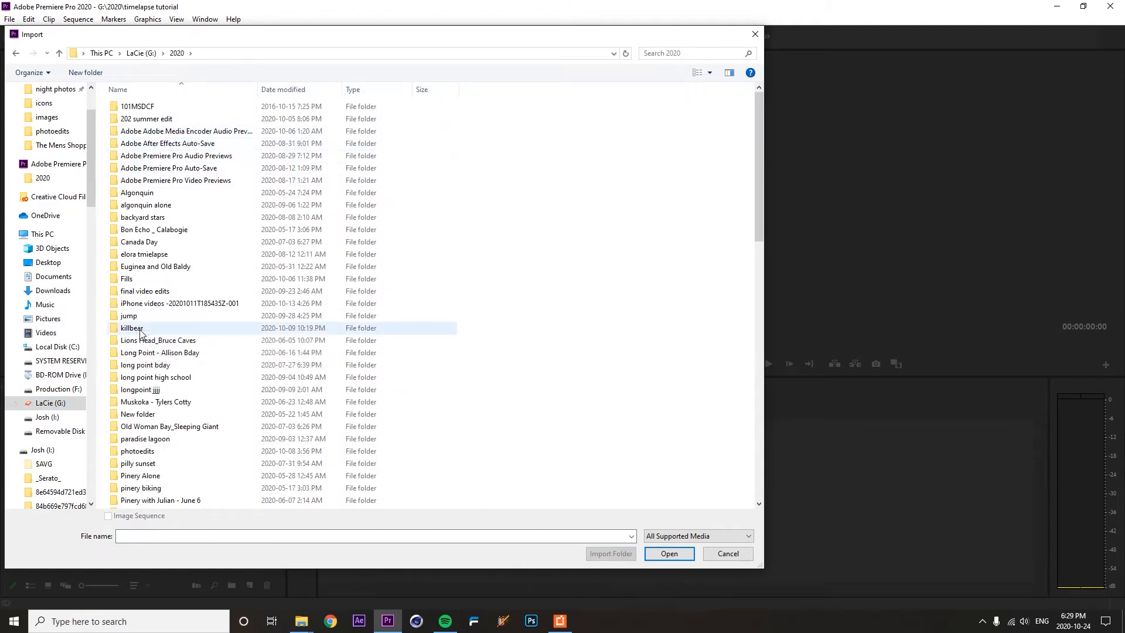
{"action": "double_click", "coordinate": [140, 205]}
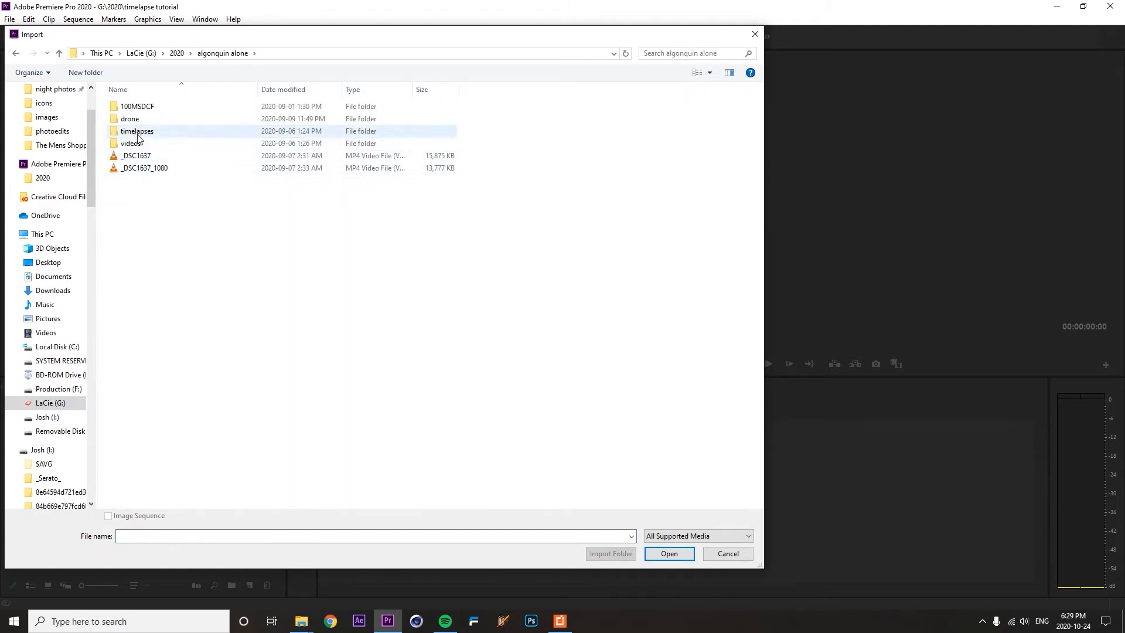
{"action": "double_click", "coordinate": [138, 136]}
{"action": "double_click", "coordinate": [257, 134]}
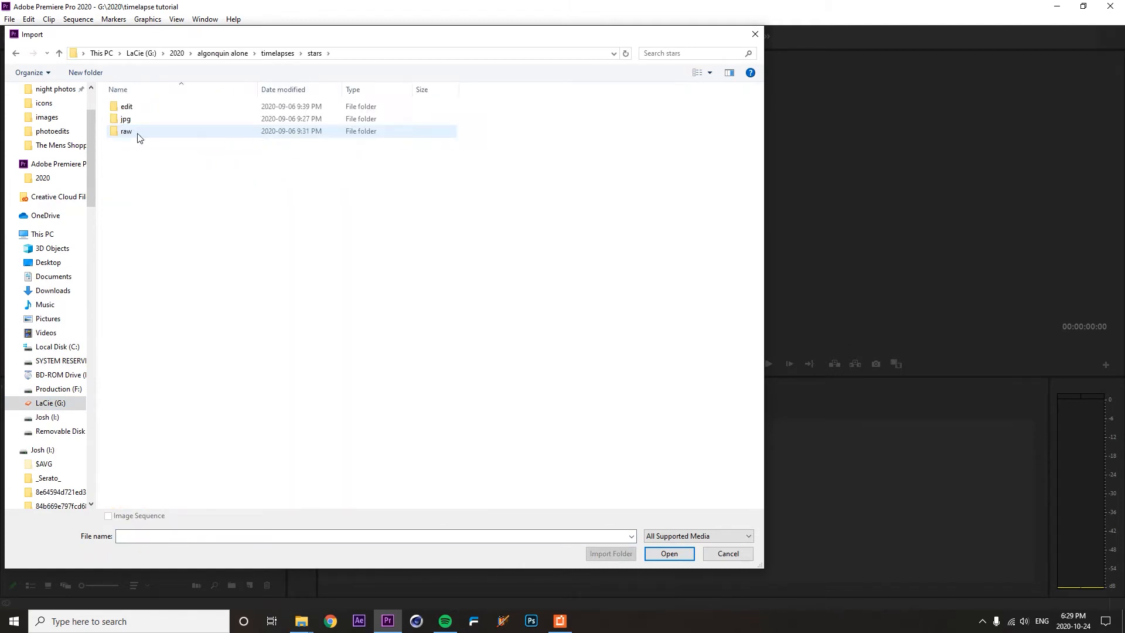
{"action": "double_click", "coordinate": [141, 108]}
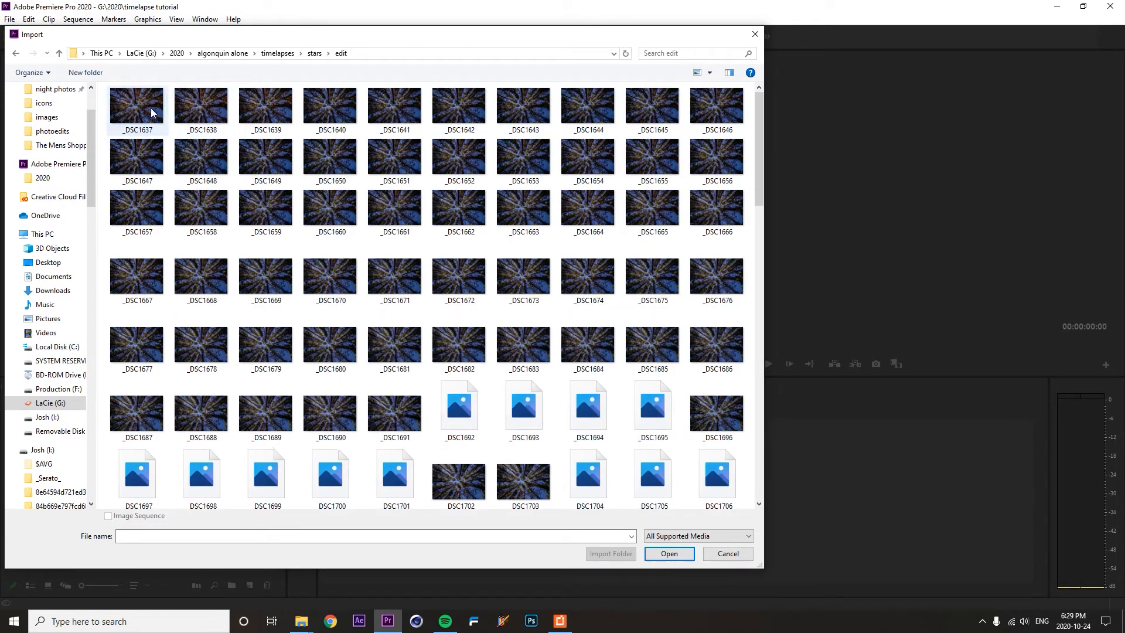
{"action": "key", "text": "ctrl+a"}
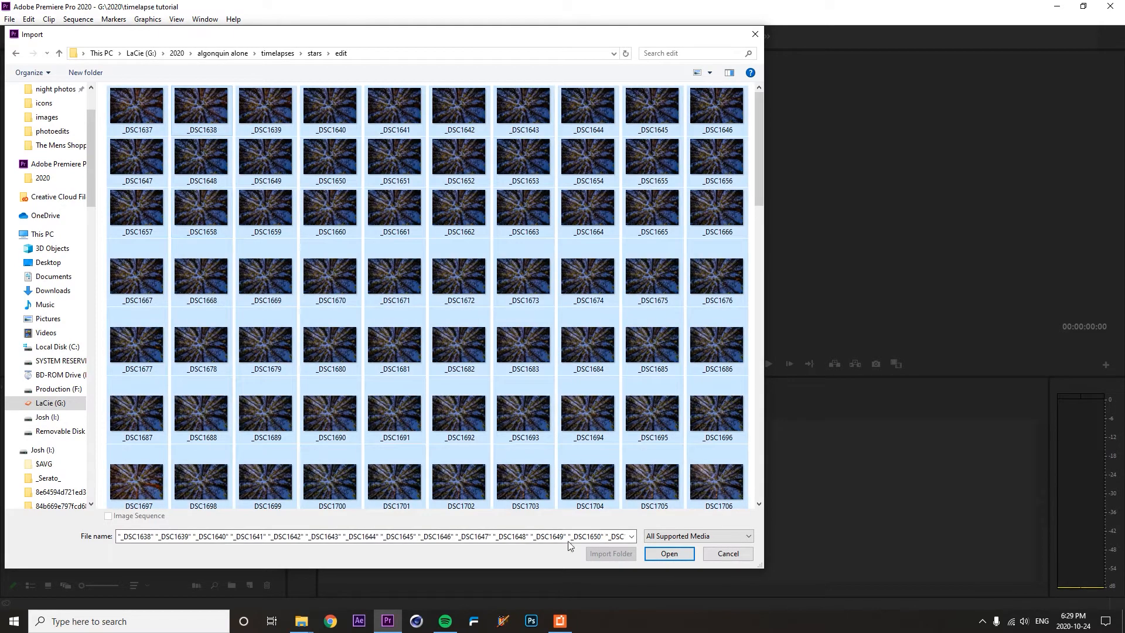
{"action": "left_click", "coordinate": [670, 553]}
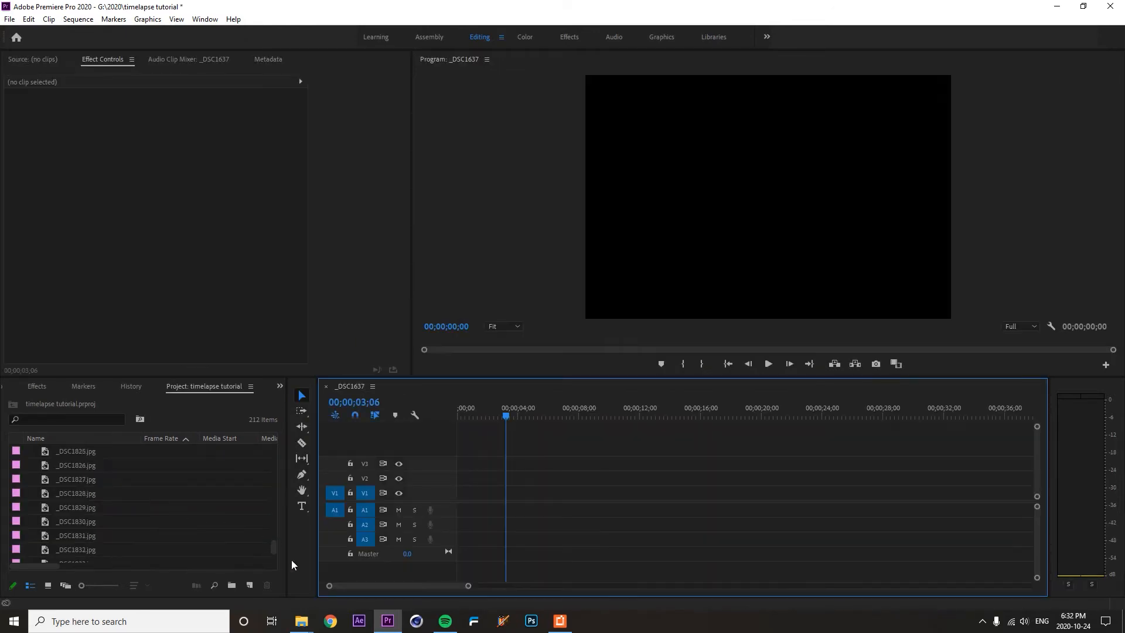
- Place all the imported stills, leaving out the _DSC1637 sequence, on video track V1 from the start of the timeline
{"action": "left_click_drag", "start_coordinate": [274, 547], "coordinate": [274, 544]}
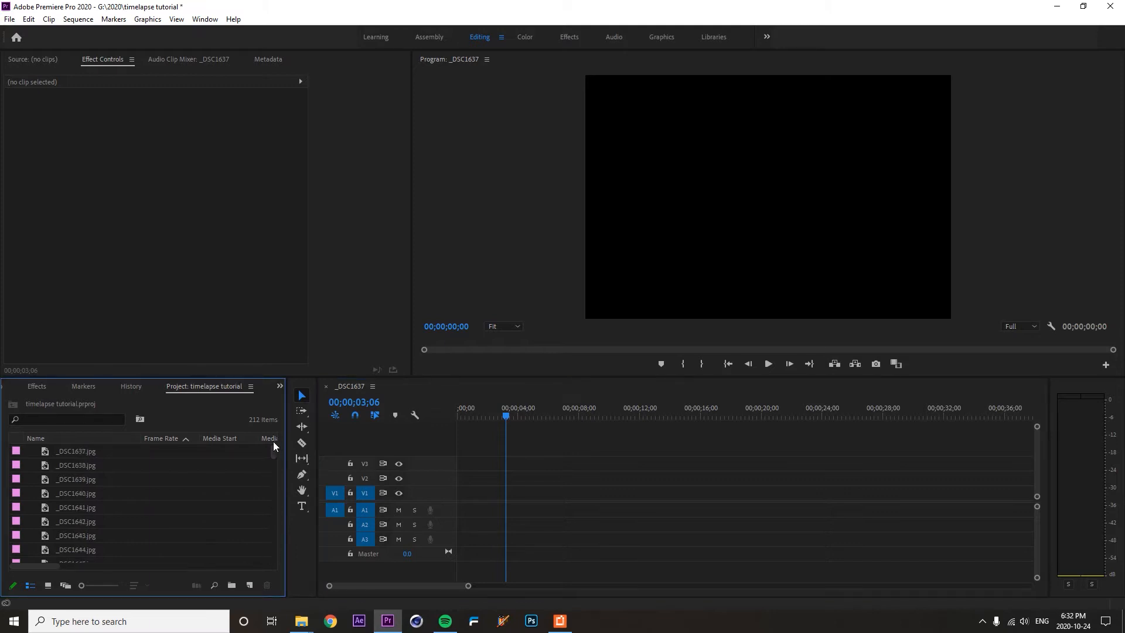
{"action": "key", "text": "ctrl+a"}
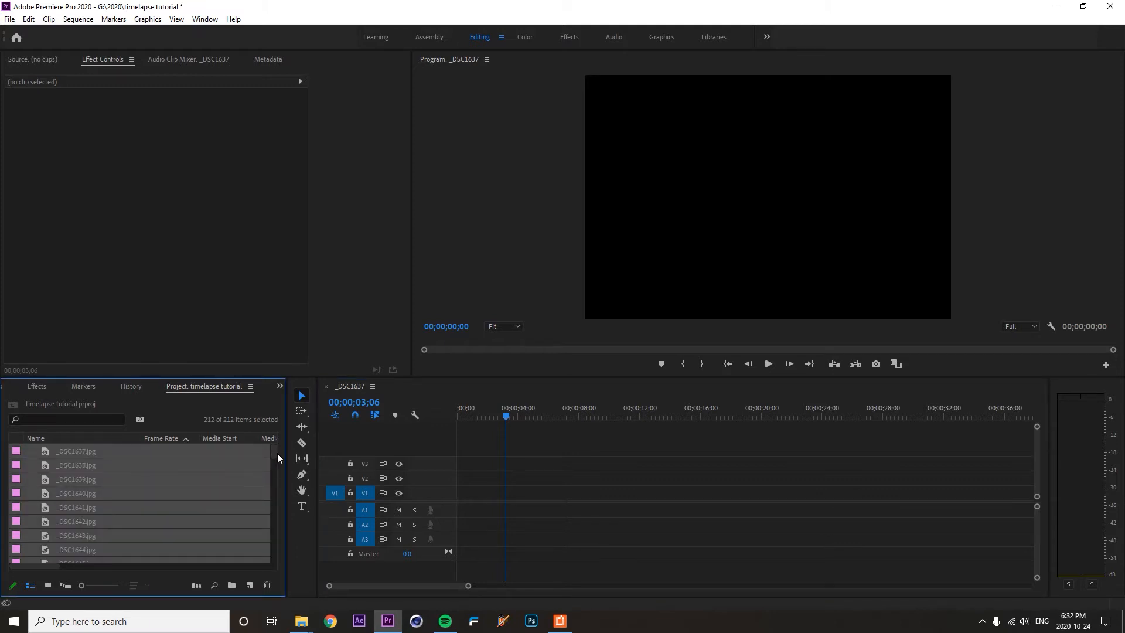
{"action": "mouse_move", "coordinate": [271, 454]}
{"action": "left_mouse_down"}
{"action": "mouse_move", "coordinate": [281, 562]}
{"action": "mouse_move", "coordinate": [271, 466]}
{"action": "left_mouse_up"}
{"action": "left_click", "coordinate": [153, 549], "text": "ctrl"}
{"action": "left_click_drag", "start_coordinate": [59, 451], "coordinate": [454, 495]}
{"action": "left_click_drag", "start_coordinate": [469, 586], "coordinate": [430, 589]}
{"action": "left_click", "coordinate": [430, 587]}
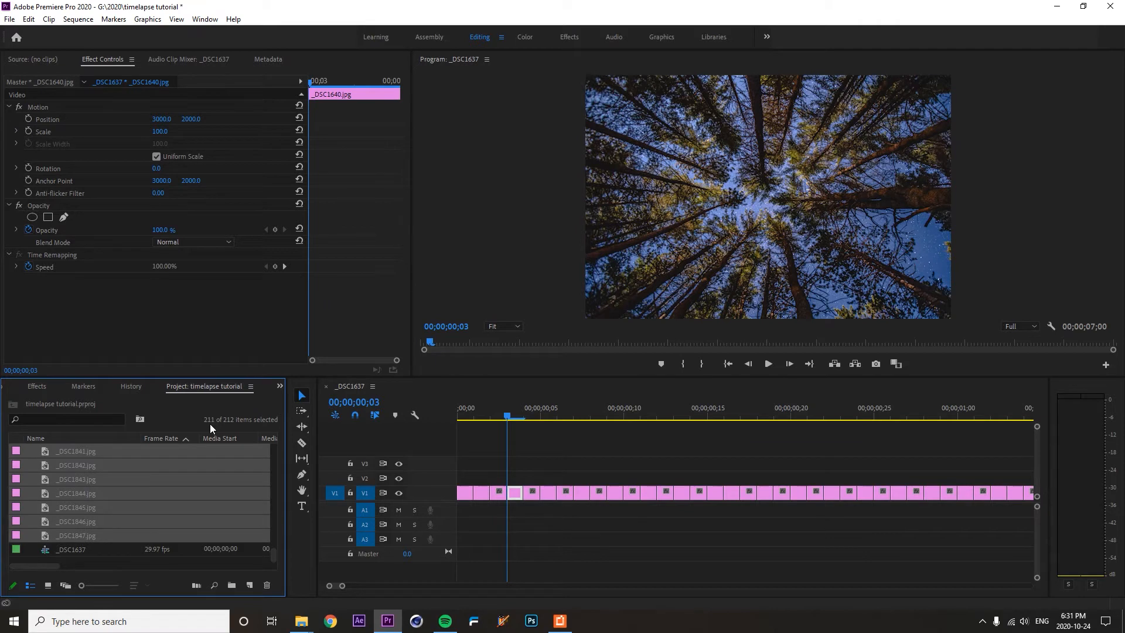
- Change the timebase of the _DSC1637 sequence to 24.00 frames/second in its sequence settings
{"action": "left_click", "coordinate": [78, 19]}
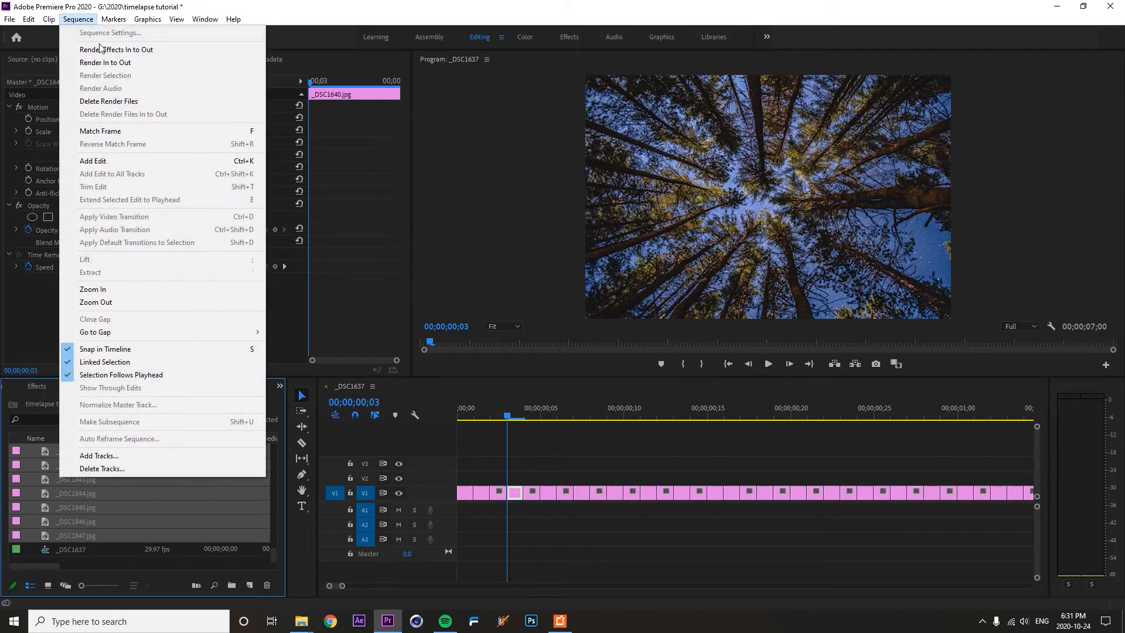
{"action": "left_click", "coordinate": [539, 437]}
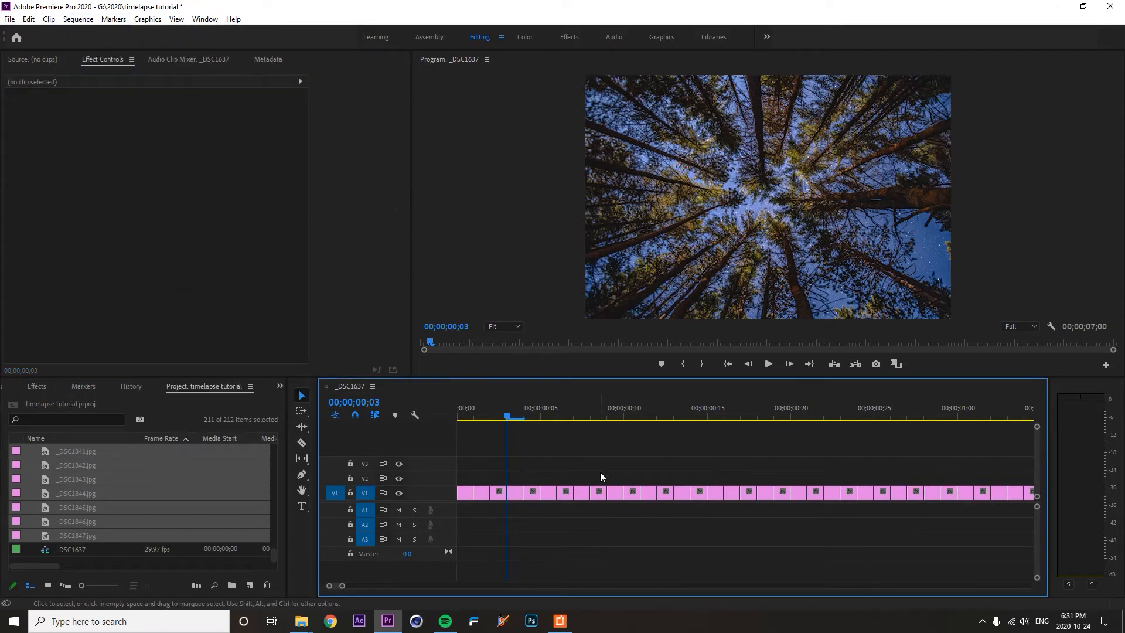
{"action": "left_click", "coordinate": [78, 19]}
{"action": "left_click", "coordinate": [94, 33]}
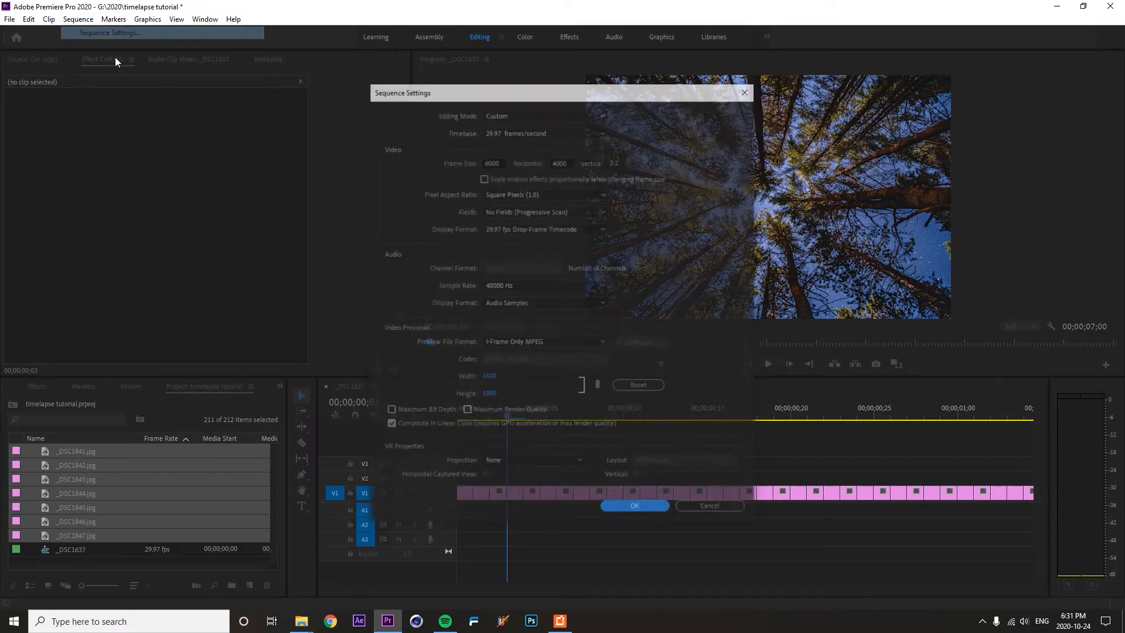
{"action": "left_click", "coordinate": [531, 231]}
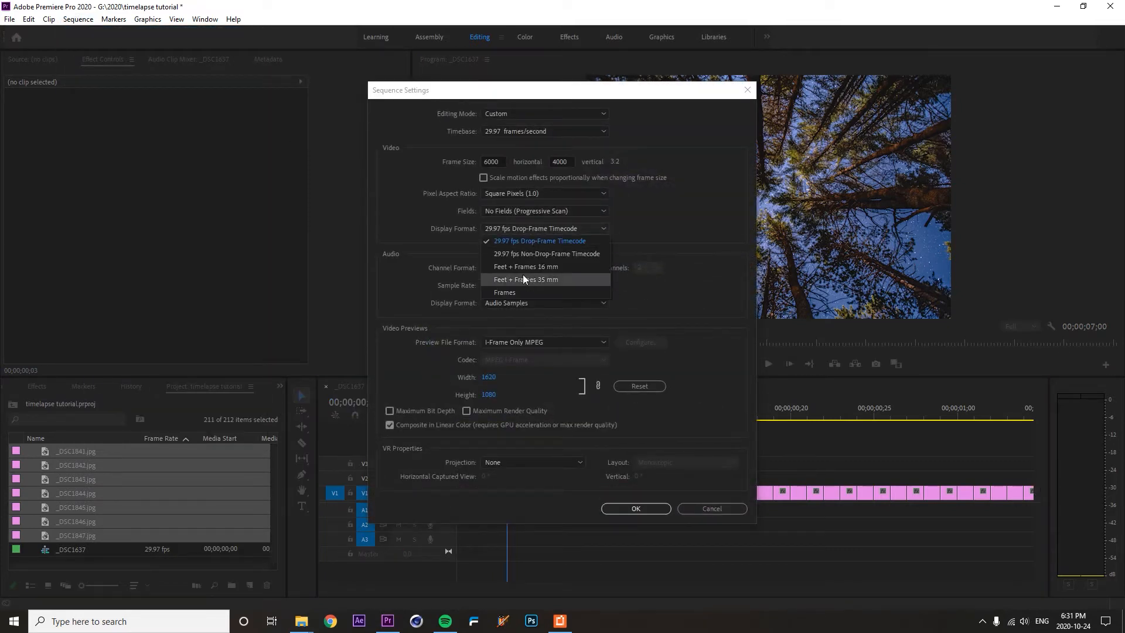
{"action": "left_click", "coordinate": [649, 203]}
{"action": "left_click", "coordinate": [506, 132]}
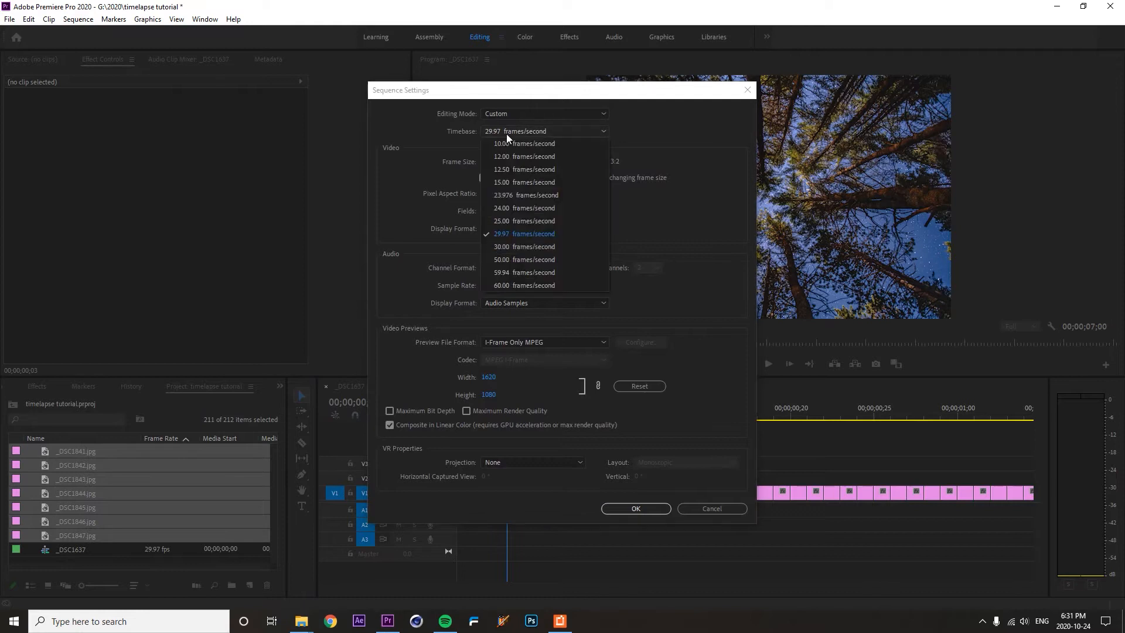
{"action": "left_click", "coordinate": [509, 200]}
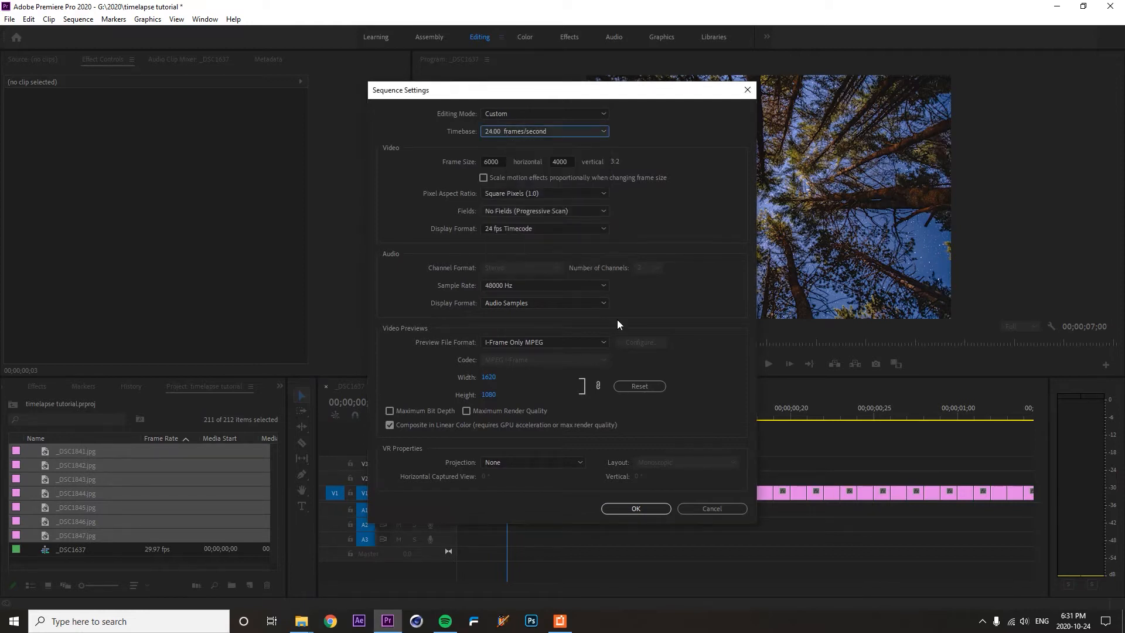
{"action": "left_click", "coordinate": [628, 508]}
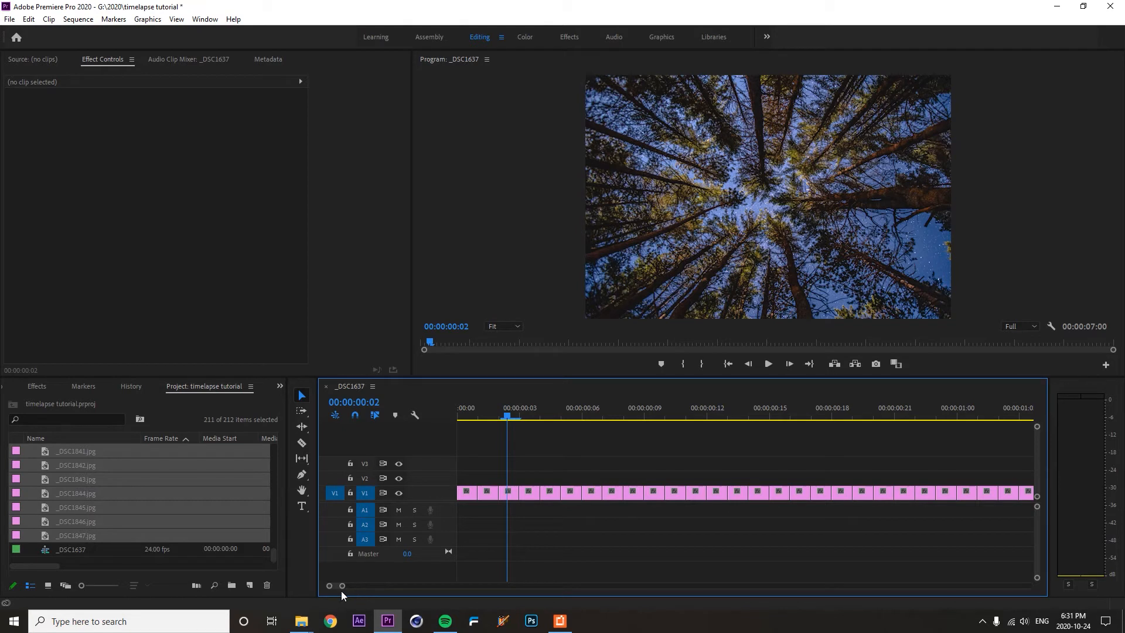
{"action": "left_click_drag", "start_coordinate": [342, 585], "coordinate": [477, 585]}
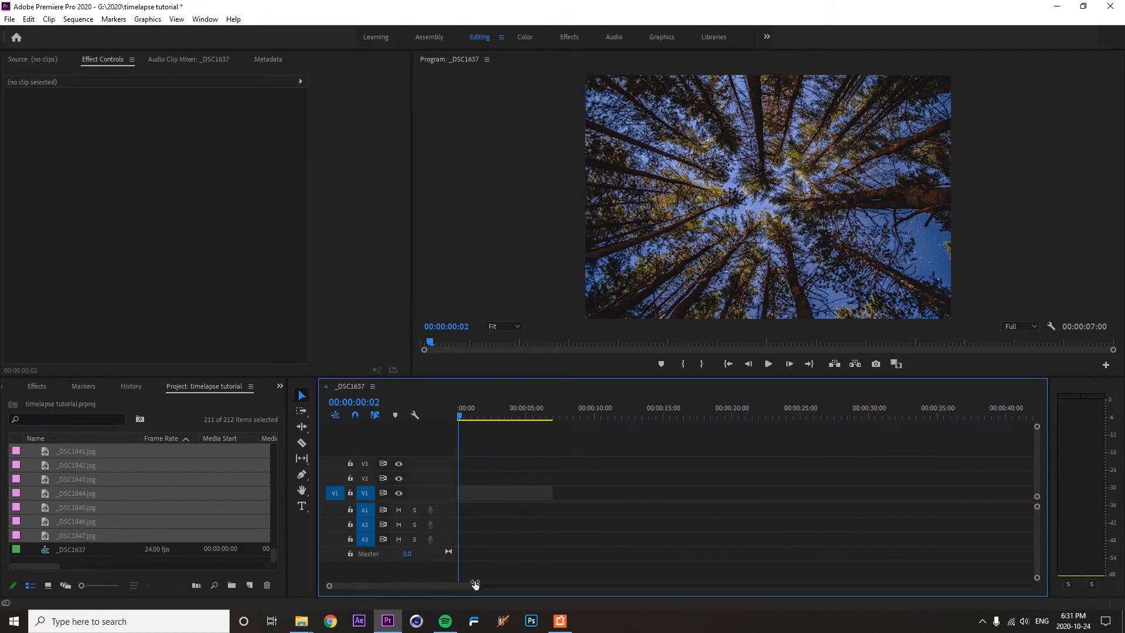
{"action": "left_click_drag", "start_coordinate": [567, 458], "coordinate": [457, 537]}
{"action": "right_click", "coordinate": [491, 490]}
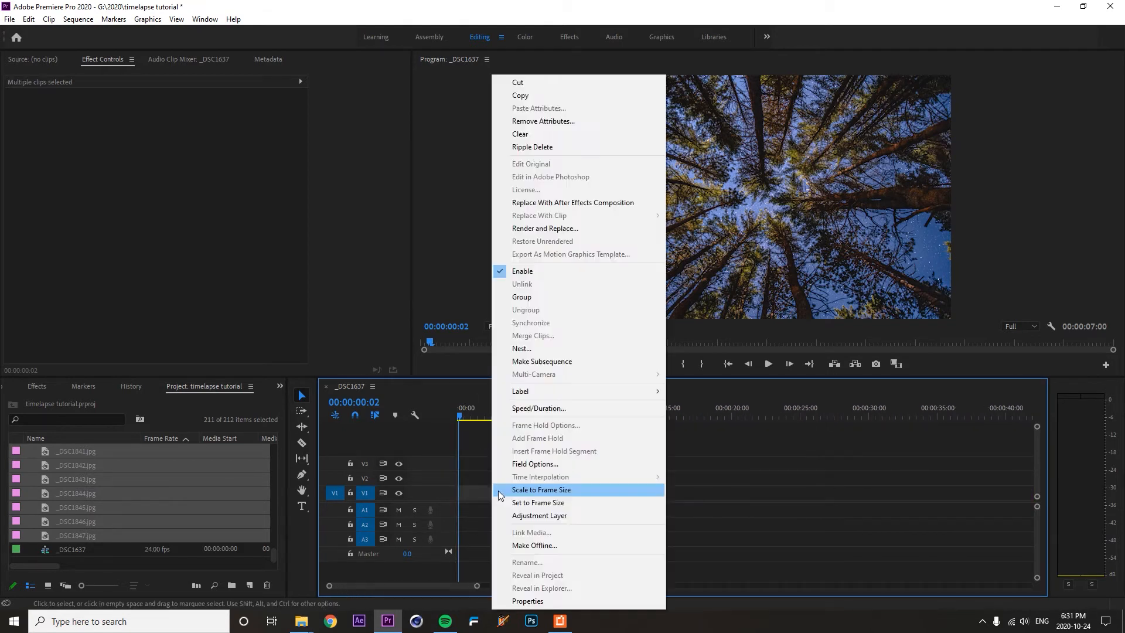
{"action": "left_click", "coordinate": [530, 408]}
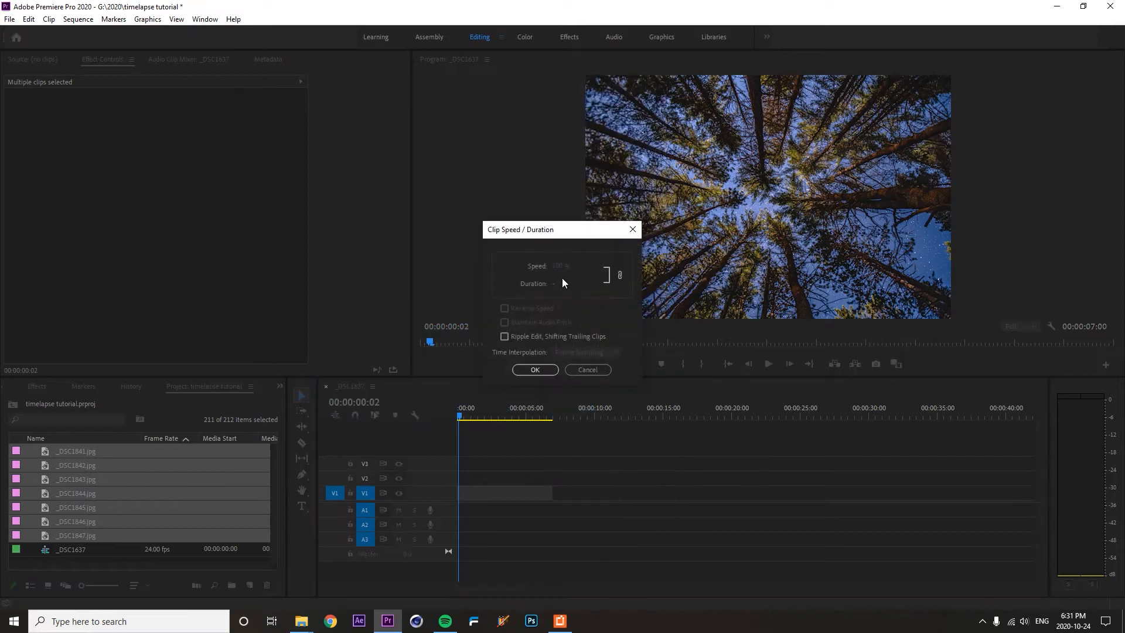
{"action": "left_click", "coordinate": [583, 371]}
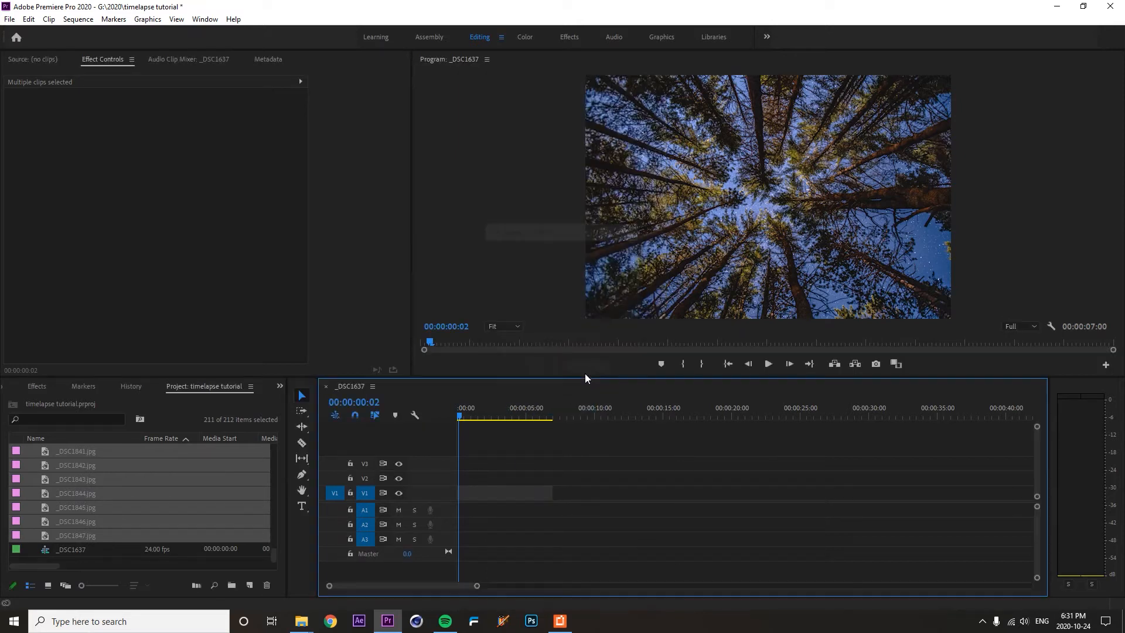
- Nest all the still clips on V1 into a single sequence named "star"
{"action": "left_click_drag", "start_coordinate": [580, 467], "coordinate": [457, 528]}
{"action": "right_click", "coordinate": [499, 493]}
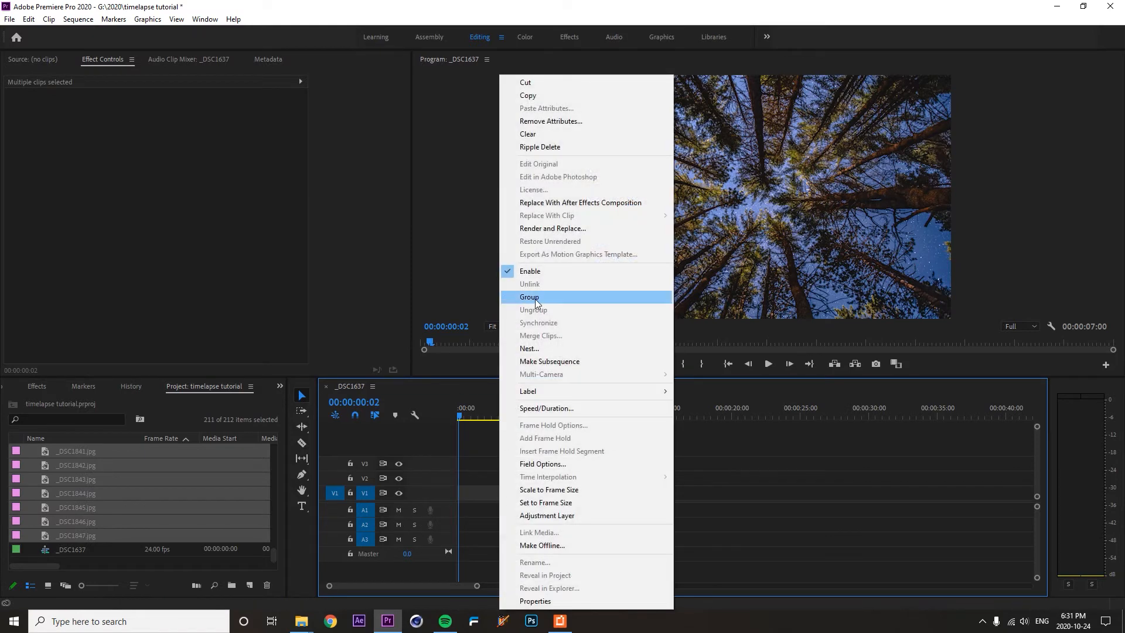
{"action": "left_click", "coordinate": [541, 361]}
{"action": "type", "text": "star"}
{"action": "left_click", "coordinate": [535, 322]}
- Inspect the speed and duration settings of the nested star clip, keeping the values as they are
{"action": "right_click", "coordinate": [558, 490]}
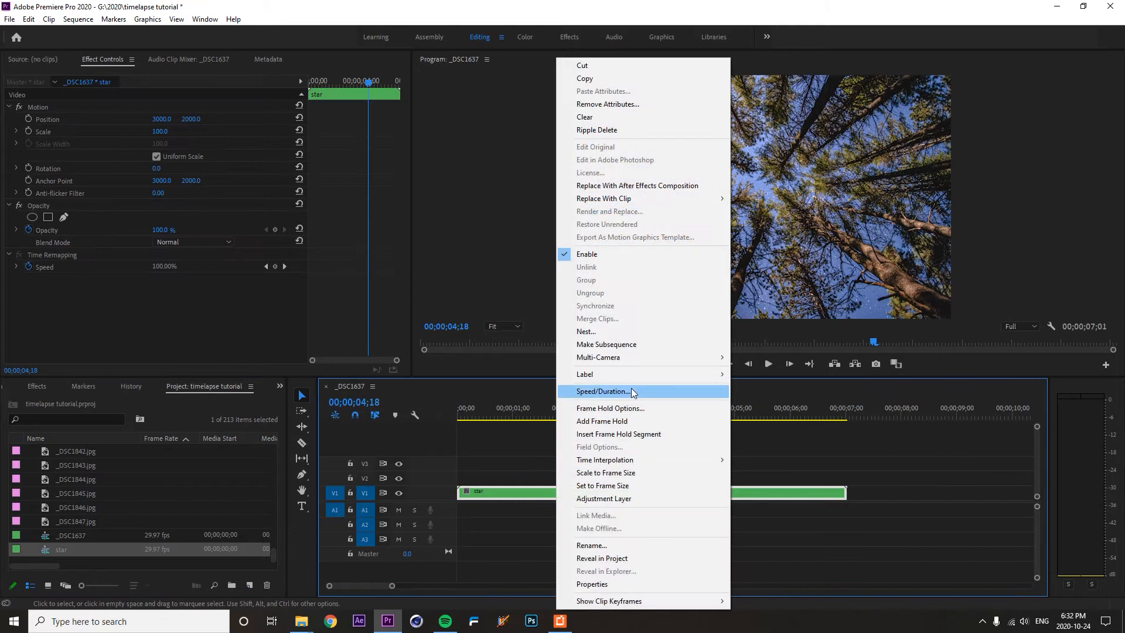
{"action": "left_click", "coordinate": [628, 391]}
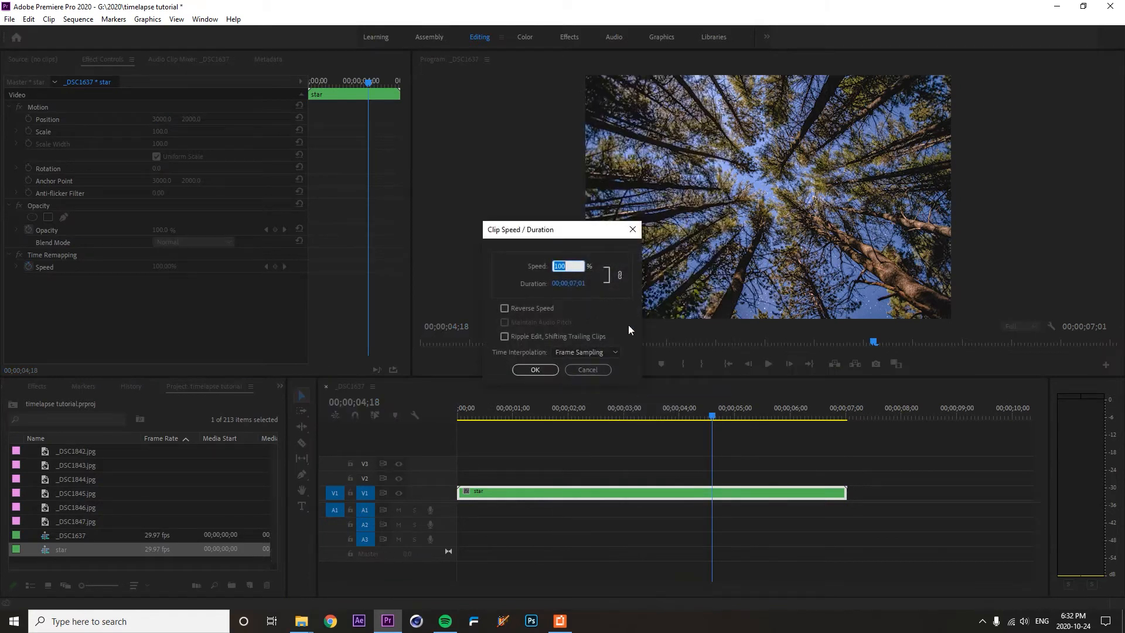
{"action": "left_click", "coordinate": [567, 284]}
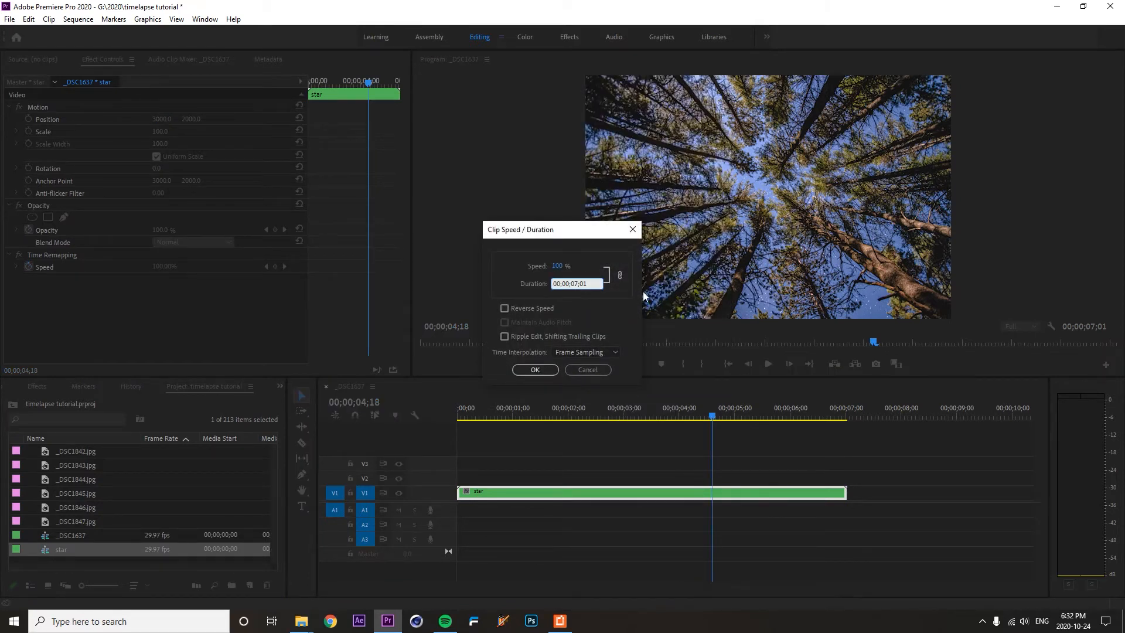
{"action": "left_click", "coordinate": [554, 371]}
- Preview the timelapse from the start of the timeline and set the program playback resolution to 1/8
{"action": "left_click_drag", "start_coordinate": [516, 411], "coordinate": [432, 414]}
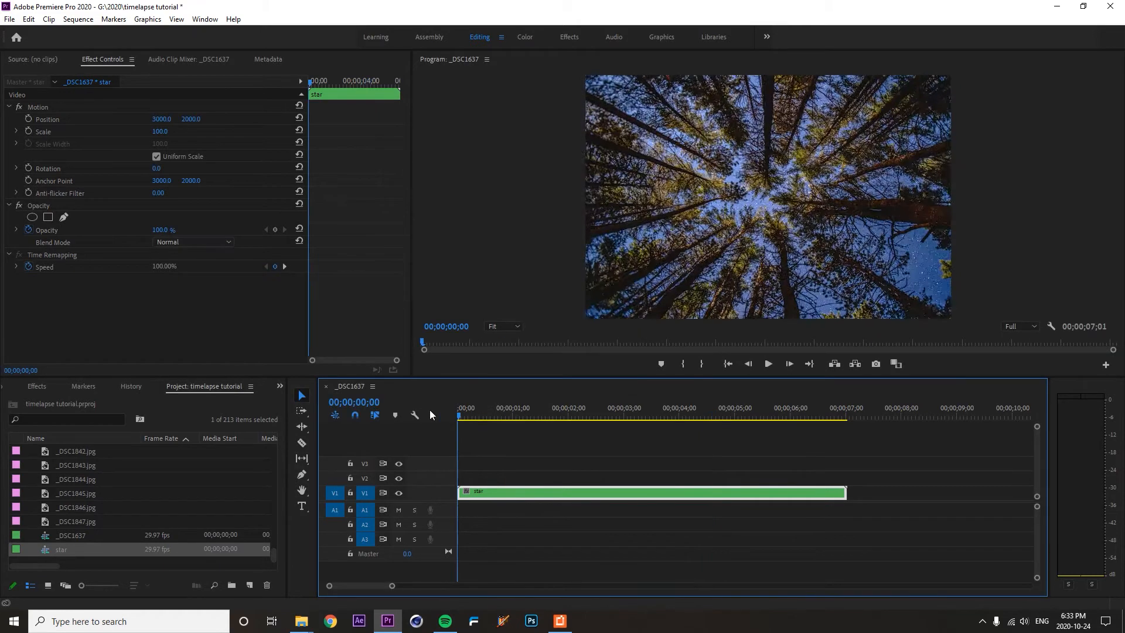
{"action": "key", "text": "space"}
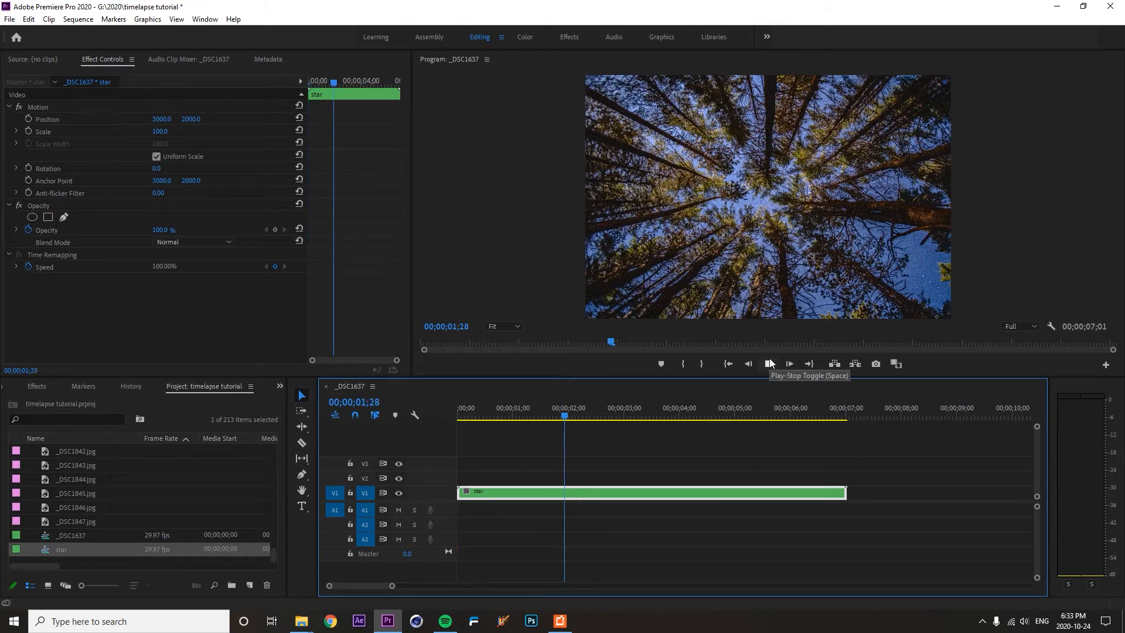
{"action": "left_click", "coordinate": [769, 363]}
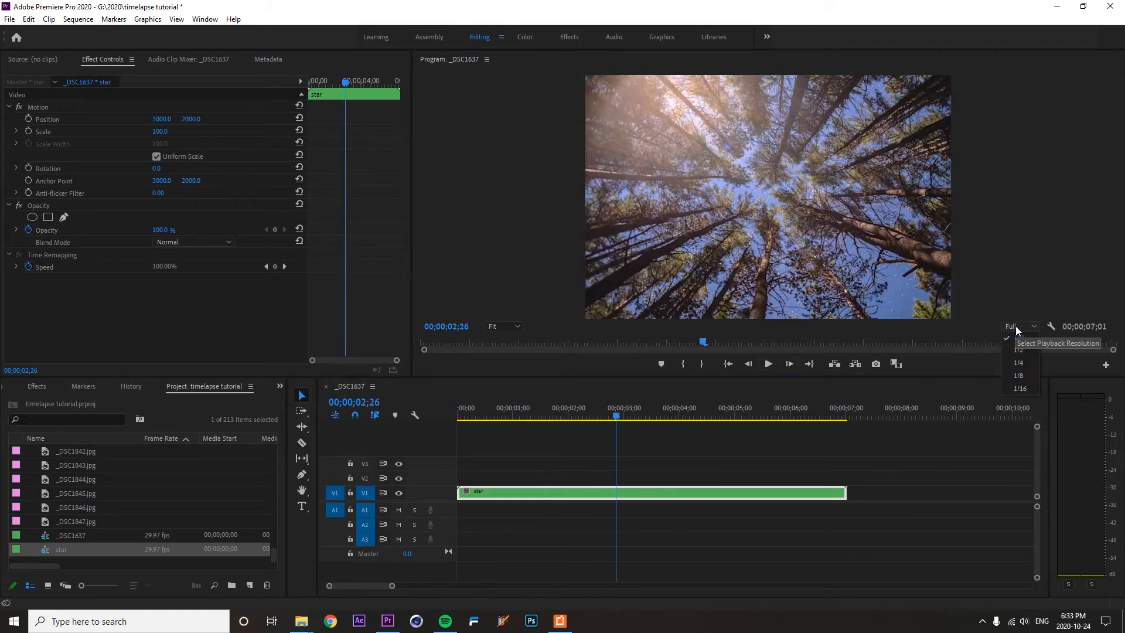
{"action": "left_click", "coordinate": [1017, 326]}
{"action": "left_click", "coordinate": [1025, 377]}
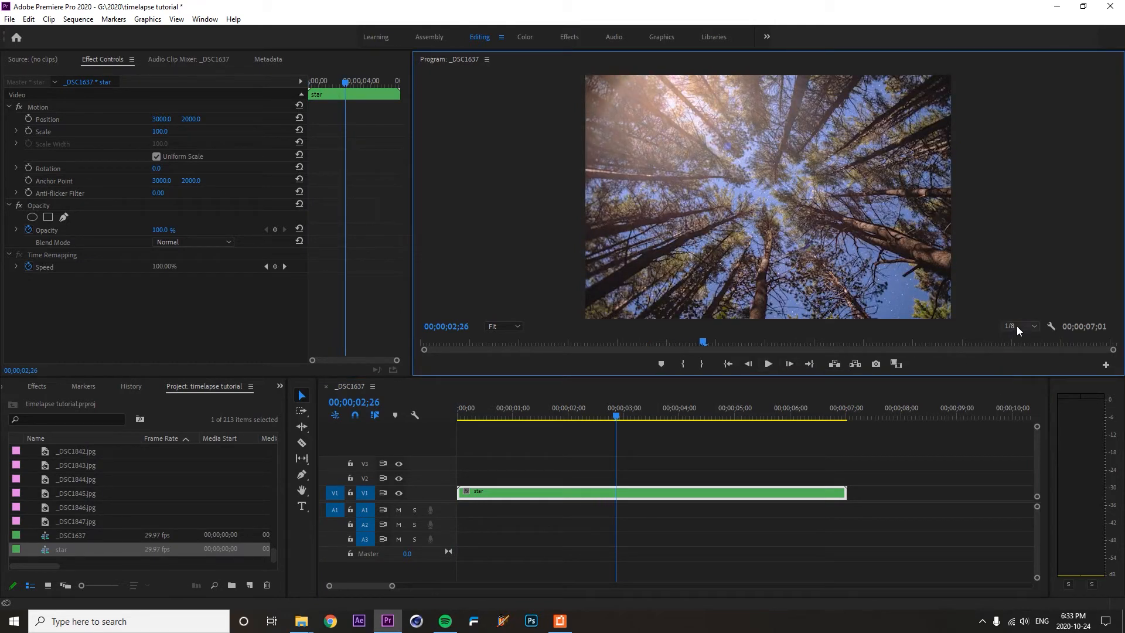
- Play a stretch of the timelapse in the _DSC1637 sequence from about one second in, stopping after a few seconds
{"action": "left_click", "coordinate": [523, 414]}
{"action": "left_click", "coordinate": [768, 363]}
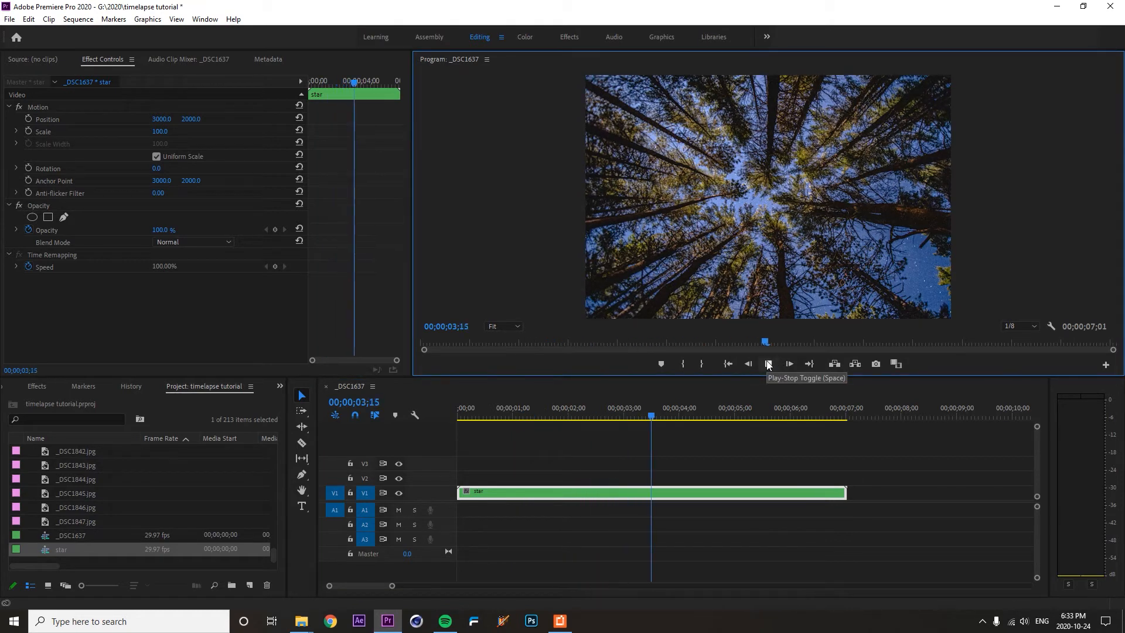
{"action": "left_click", "coordinate": [768, 365]}
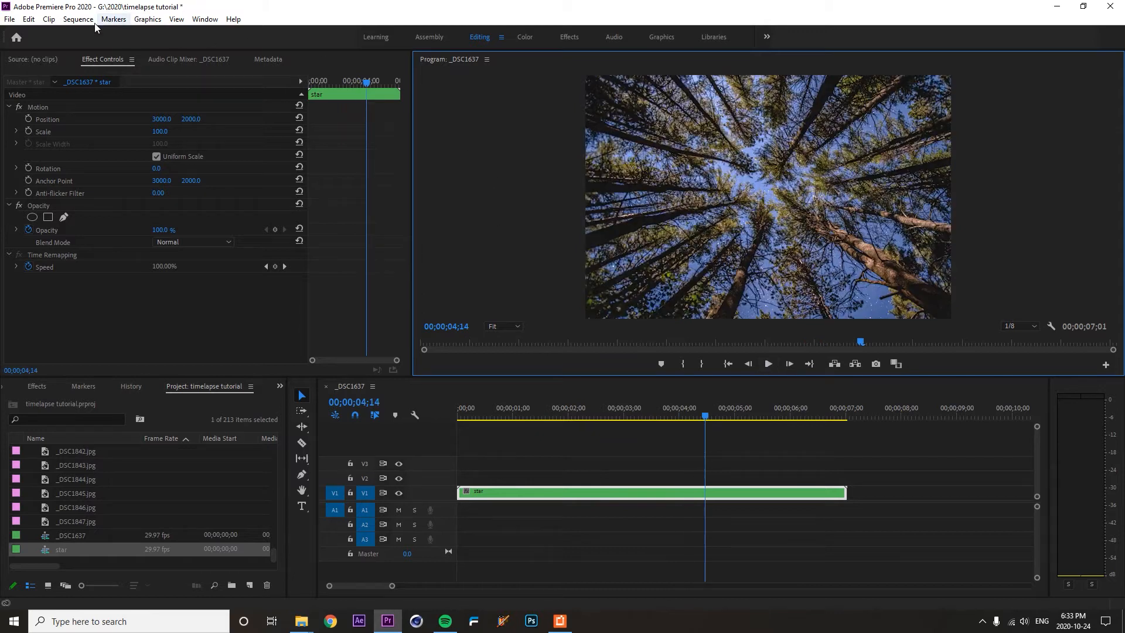
- Create a new sequence from the DSLR 1080p24 preset, with a 1920 x 1080 frame size and 23.976 frames/second timebase
{"action": "left_click", "coordinate": [10, 19]}
{"action": "mouse_move", "coordinate": [117, 33]}
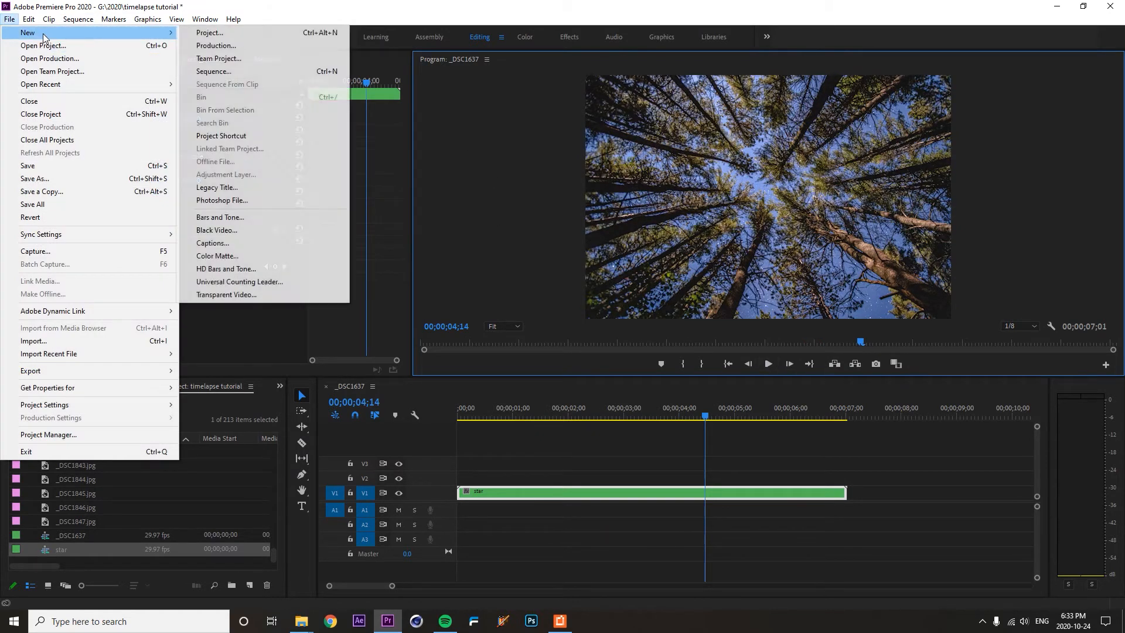
{"action": "left_click", "coordinate": [230, 75]}
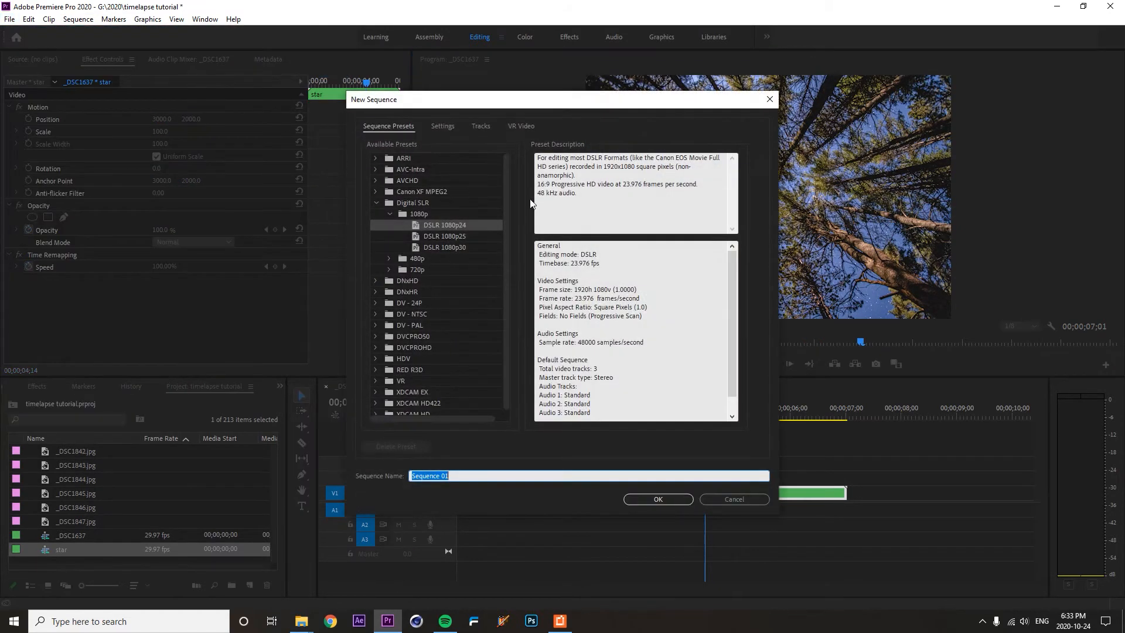
{"action": "left_click", "coordinate": [443, 127]}
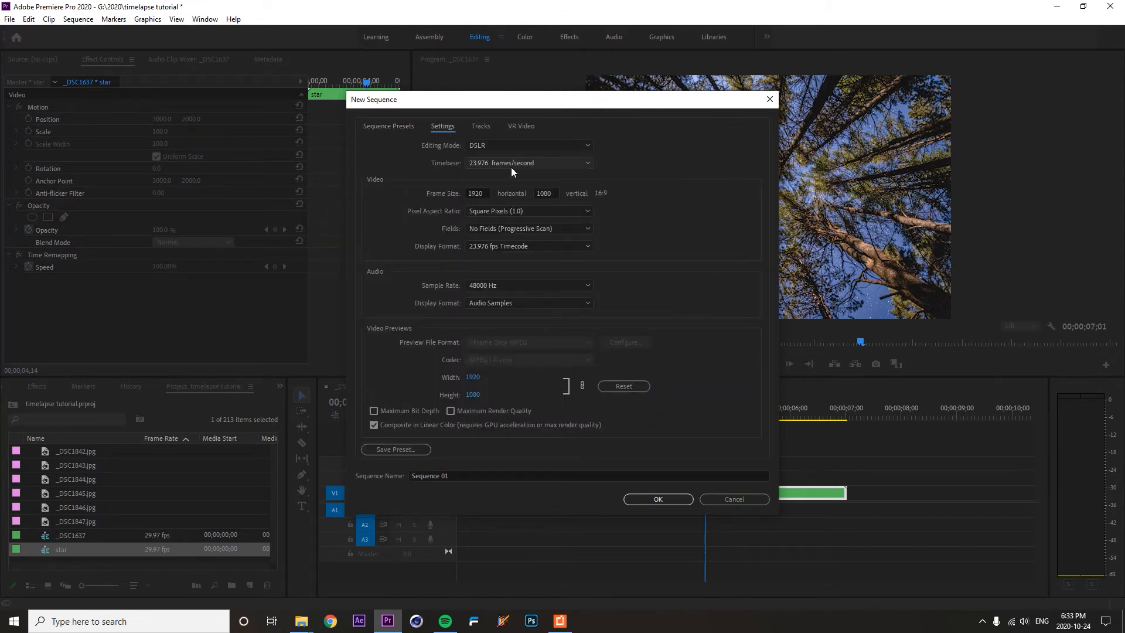
{"action": "left_click", "coordinate": [635, 499]}
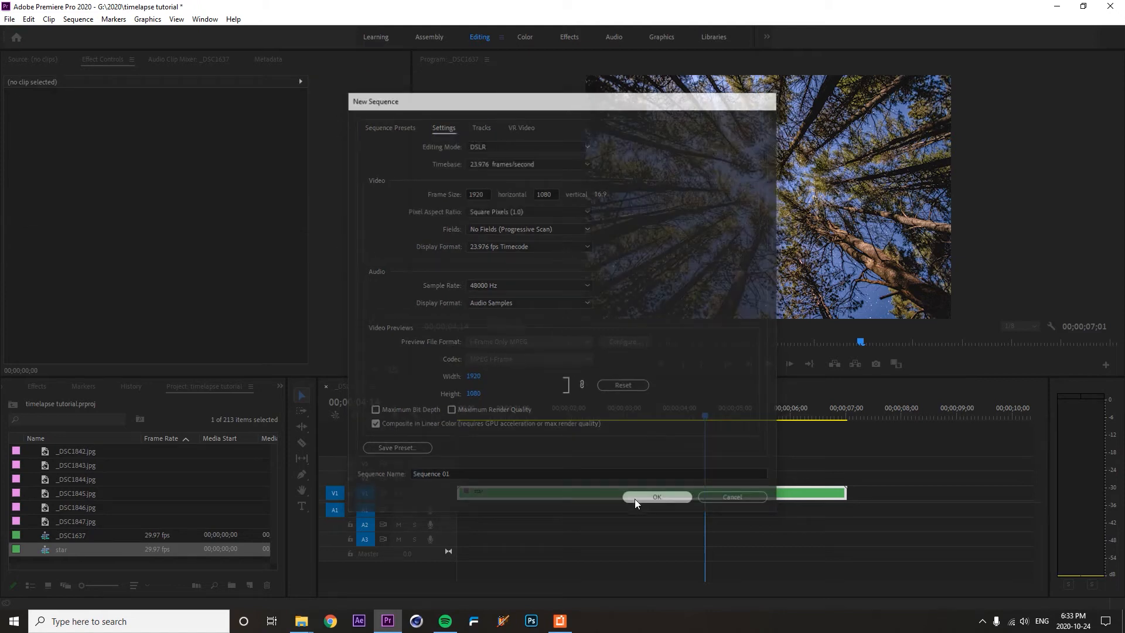
- Copy the nested star clip from the _DSC1637 sequence into Sequence 01 and set its scale to 35
{"action": "left_click", "coordinate": [351, 386]}
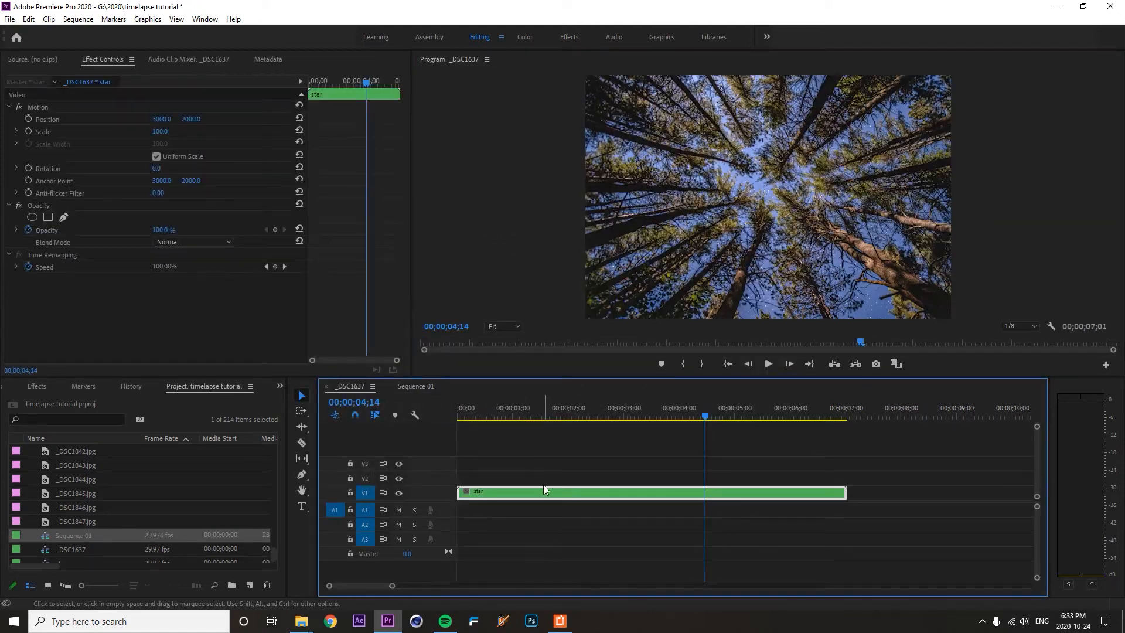
{"action": "left_click", "coordinate": [416, 385]}
{"action": "key", "text": "ctrl+v"}
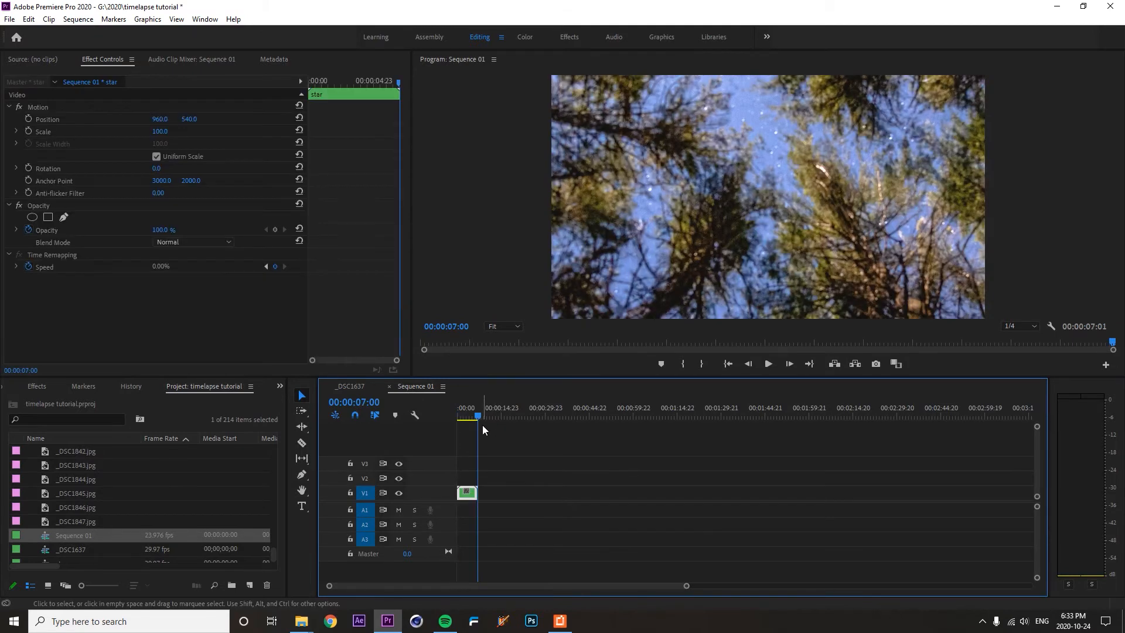
{"action": "left_click", "coordinate": [469, 418]}
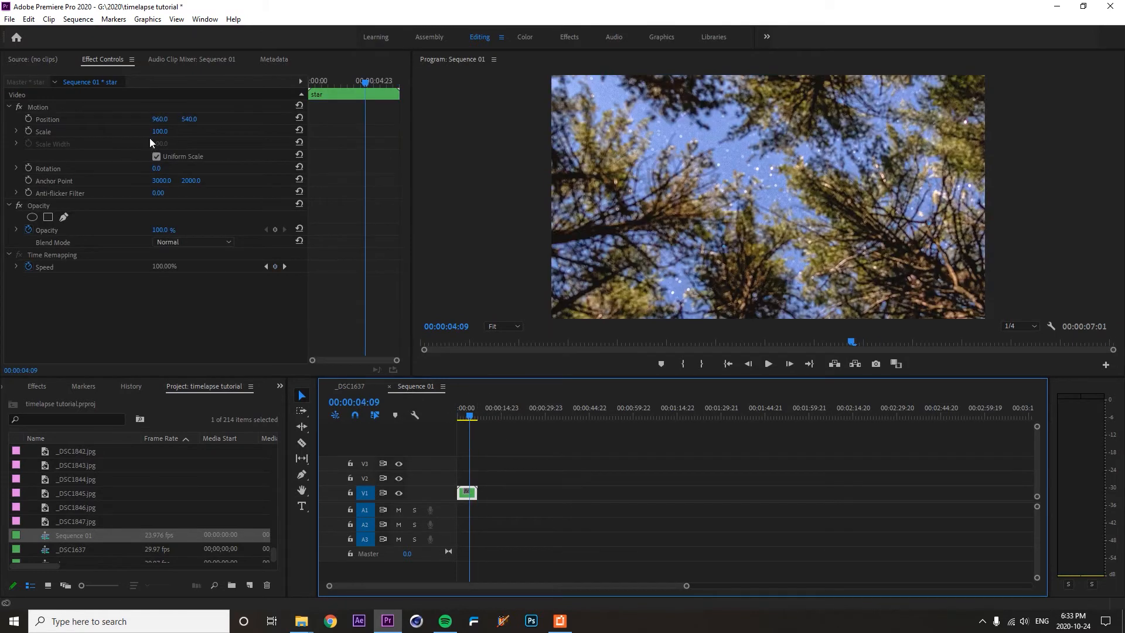
{"action": "left_click", "coordinate": [160, 131]}
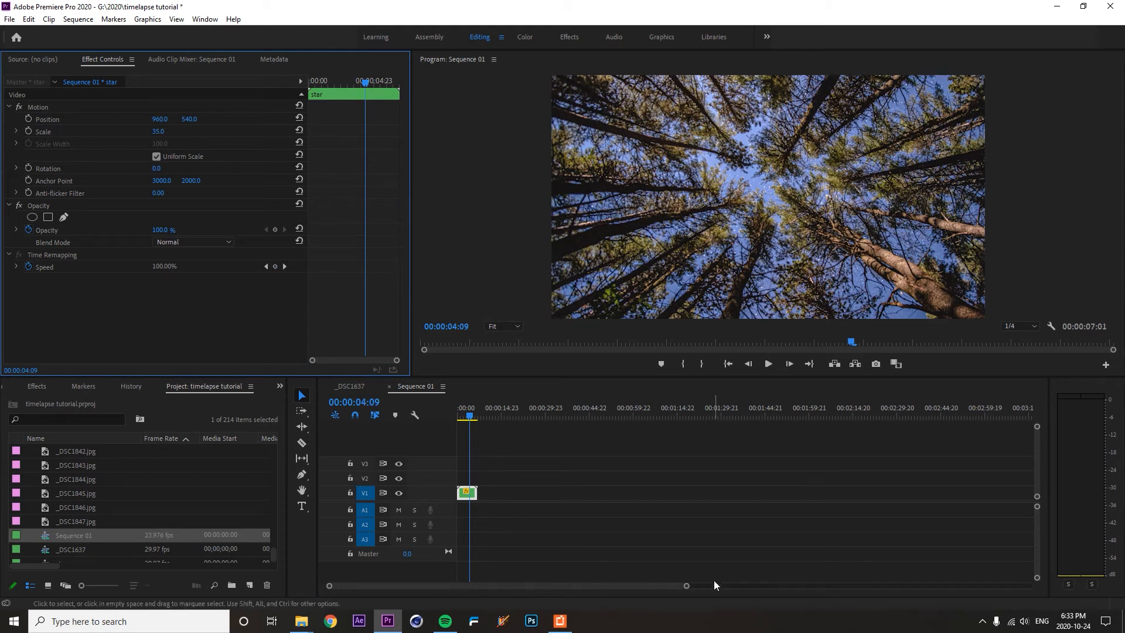
- Scrub through the scaled star clip in Sequence 01 and compare its framing with the _DSC1637 sequence
{"action": "left_click_drag", "start_coordinate": [686, 585], "coordinate": [589, 596]}
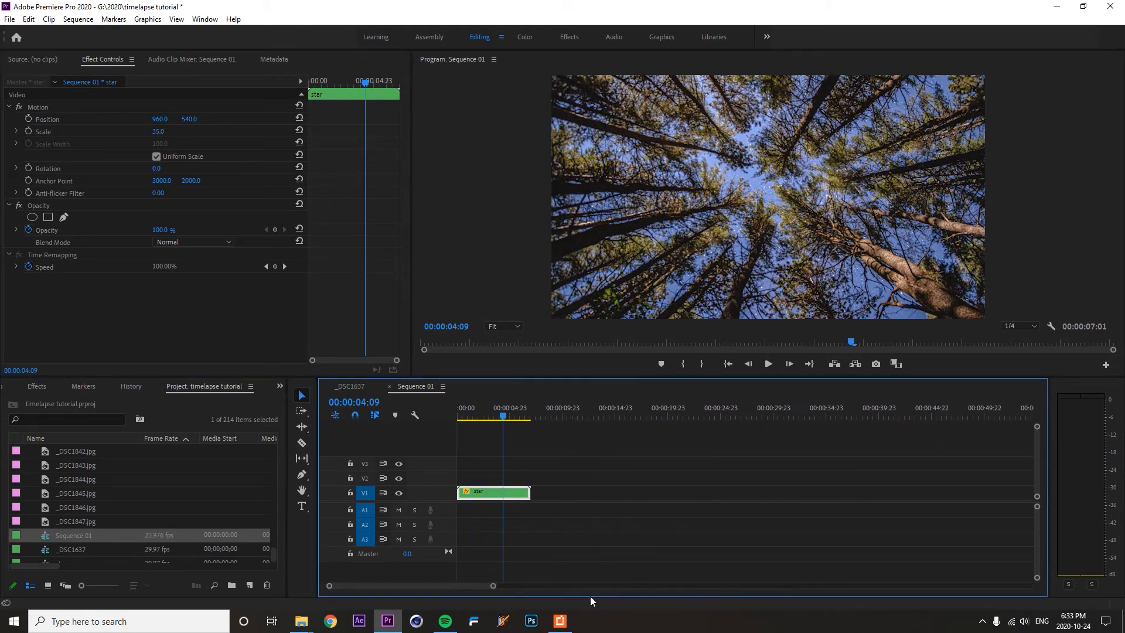
{"action": "left_click_drag", "start_coordinate": [486, 414], "coordinate": [464, 417]}
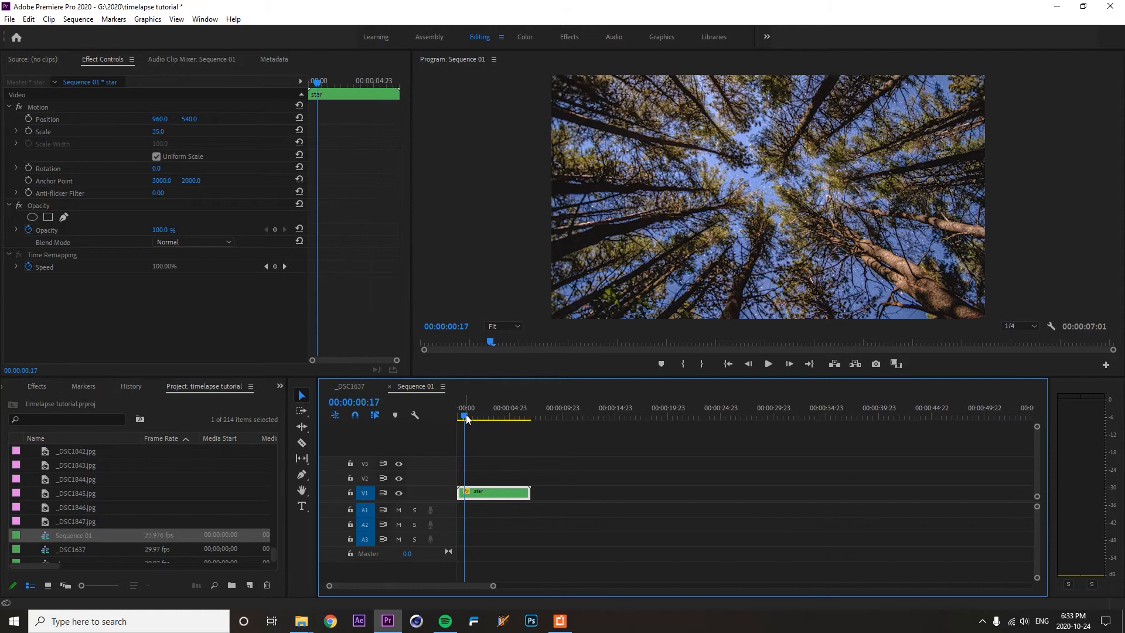
{"action": "left_click_drag", "start_coordinate": [481, 416], "coordinate": [446, 413]}
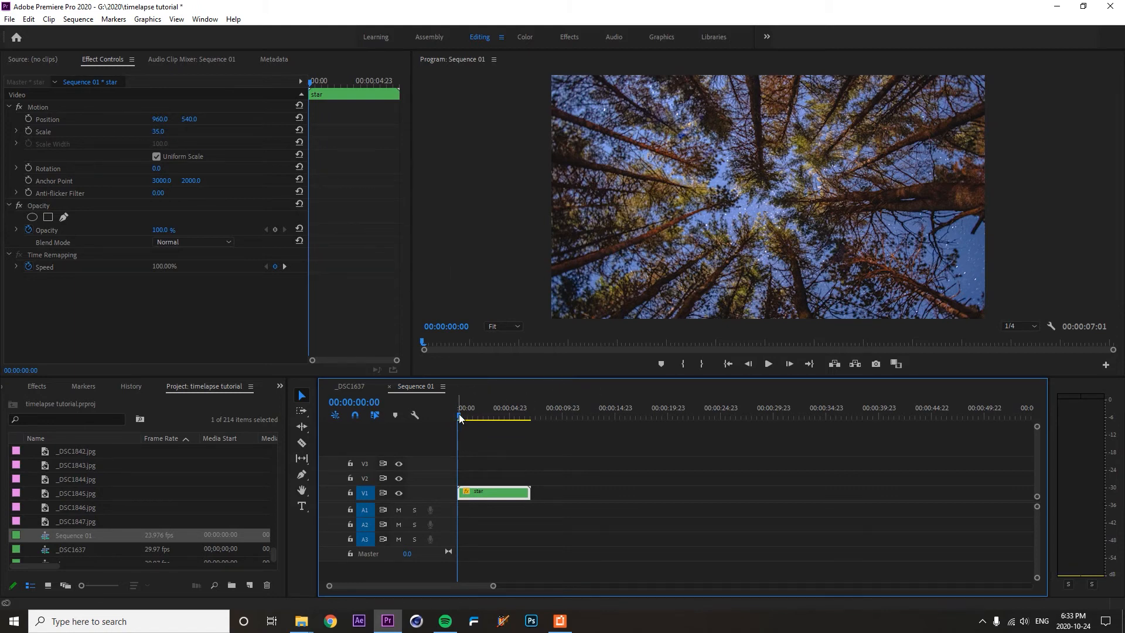
{"action": "left_click_drag", "start_coordinate": [486, 413], "coordinate": [517, 411]}
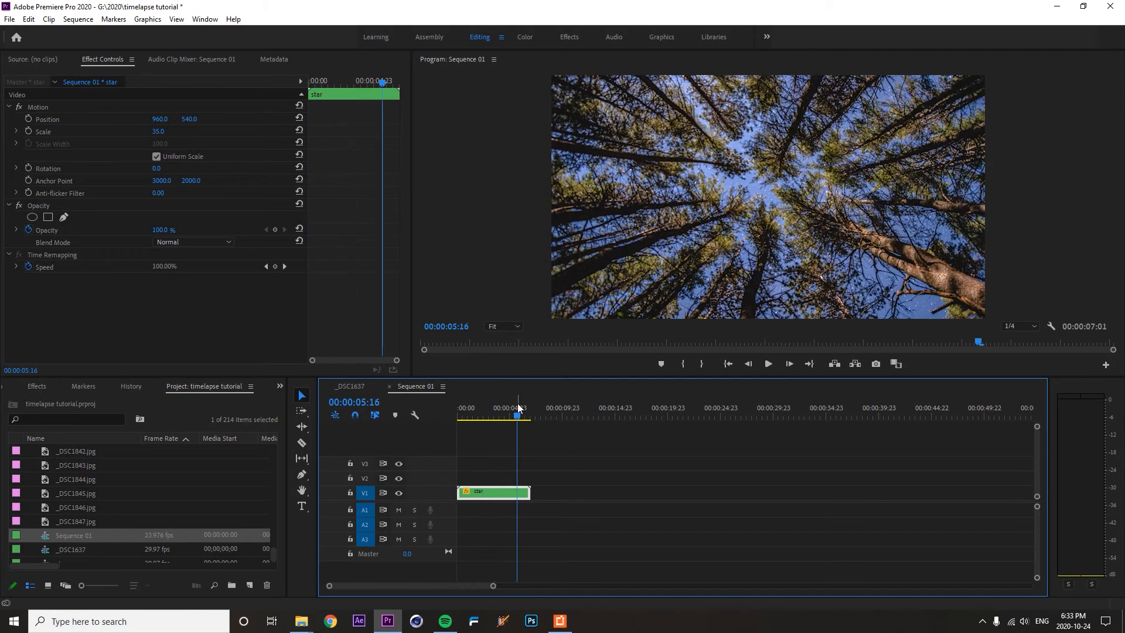
{"action": "left_click", "coordinate": [331, 387]}
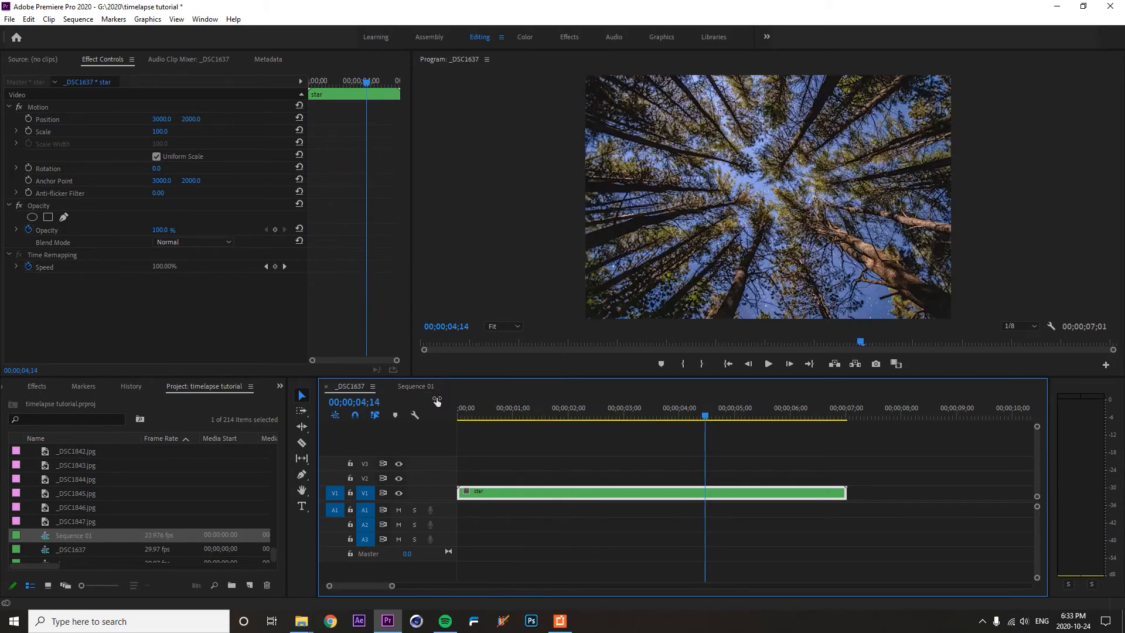
{"action": "left_click", "coordinate": [409, 389]}
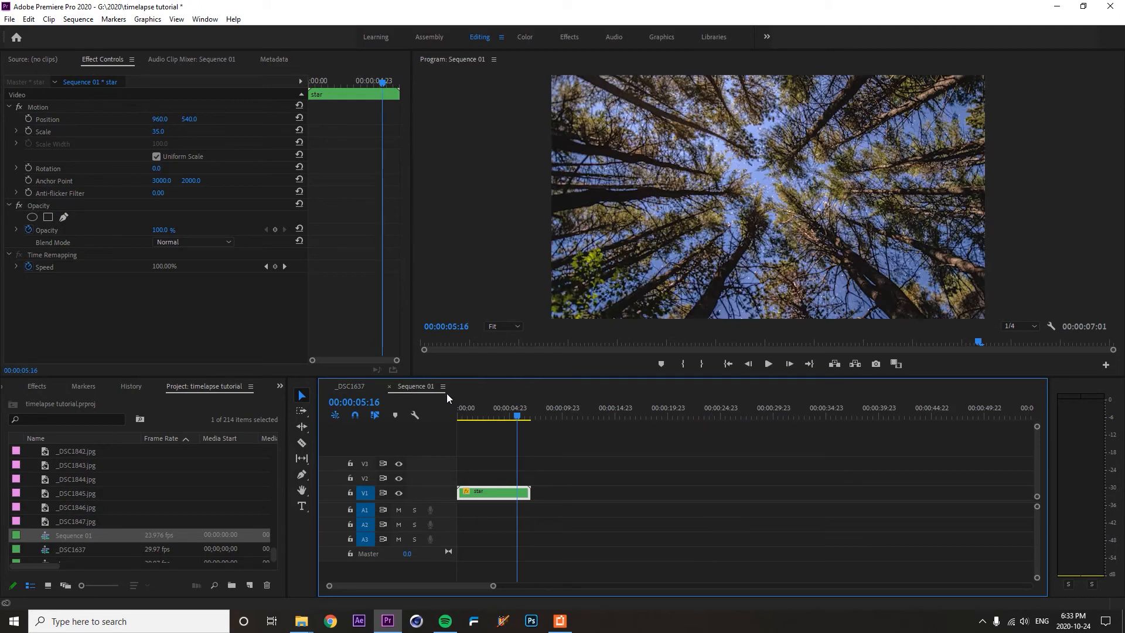
{"action": "left_click", "coordinate": [482, 414]}
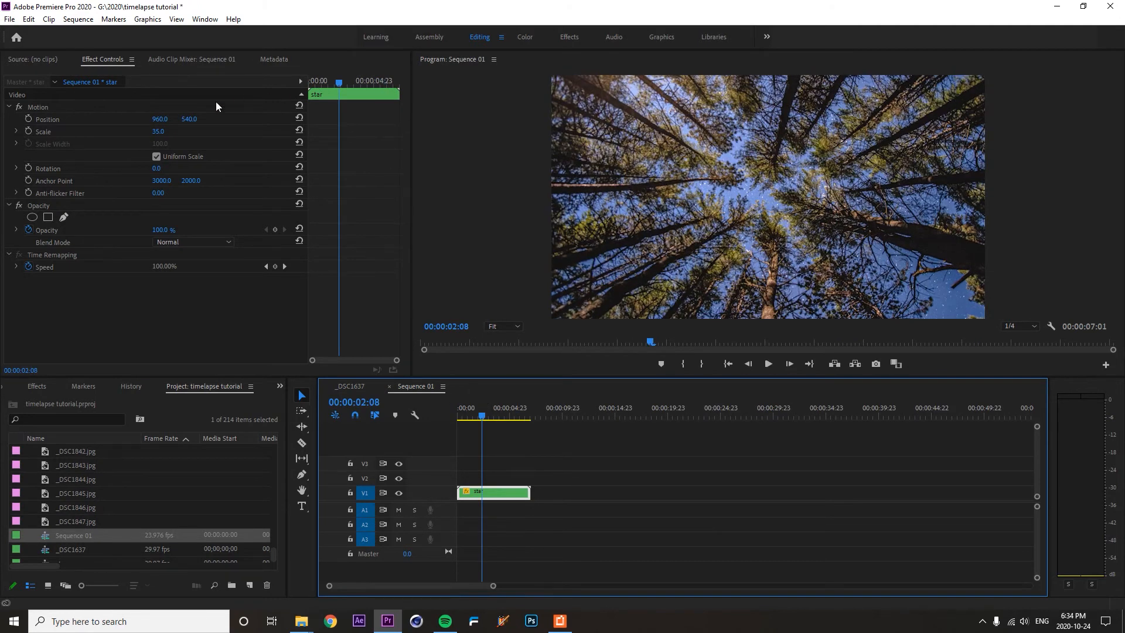
- Play back a short part of Sequence 01 from near its beginning to check the timelapse's smoothness
{"action": "left_click", "coordinate": [478, 415]}
{"action": "left_click_drag", "start_coordinate": [478, 415], "coordinate": [469, 415]}
{"action": "left_click", "coordinate": [767, 363]}
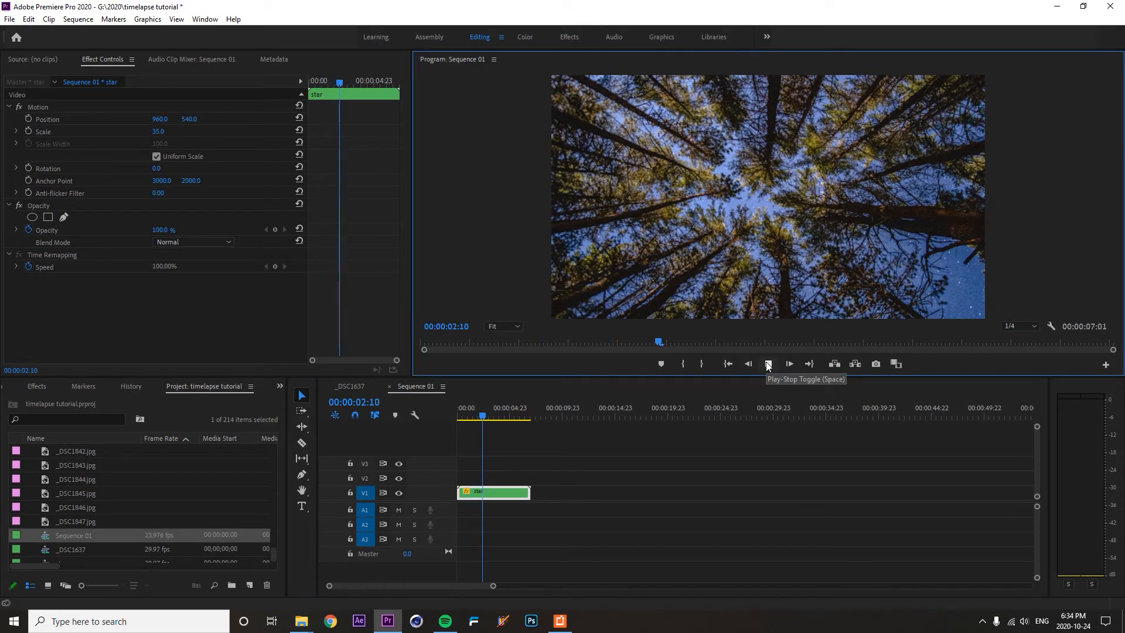
{"action": "key", "text": "space"}
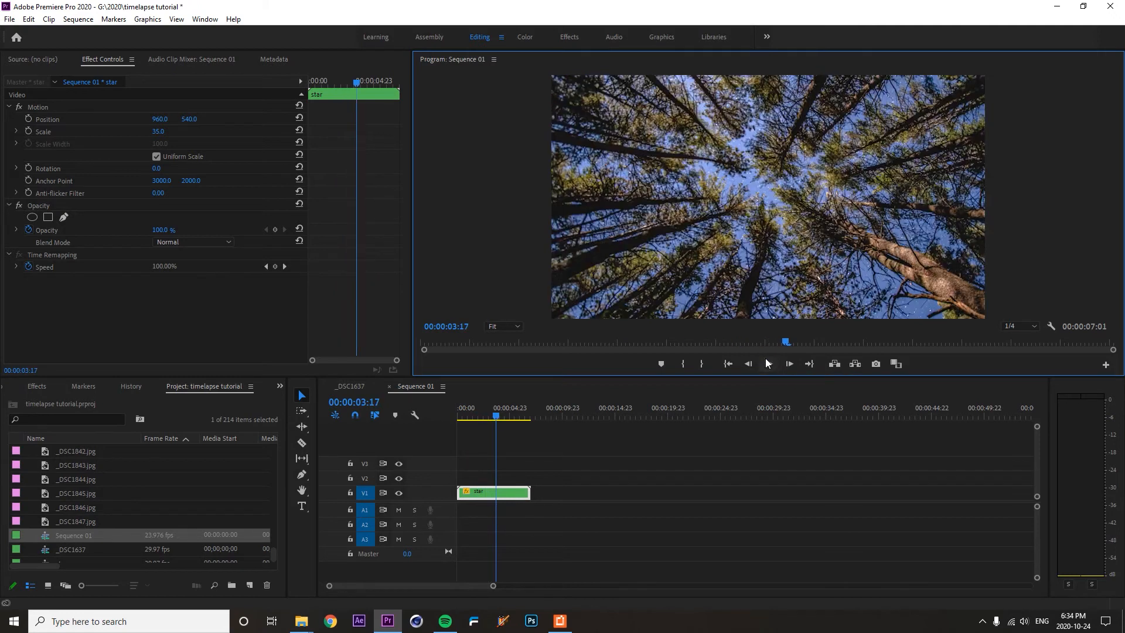
- Render the preview of Sequence 01 from in to out
{"action": "mouse_move", "coordinate": [499, 420]}
{"action": "left_mouse_down"}
{"action": "mouse_move", "coordinate": [521, 420]}
{"action": "mouse_move", "coordinate": [499, 417]}
{"action": "left_mouse_up"}
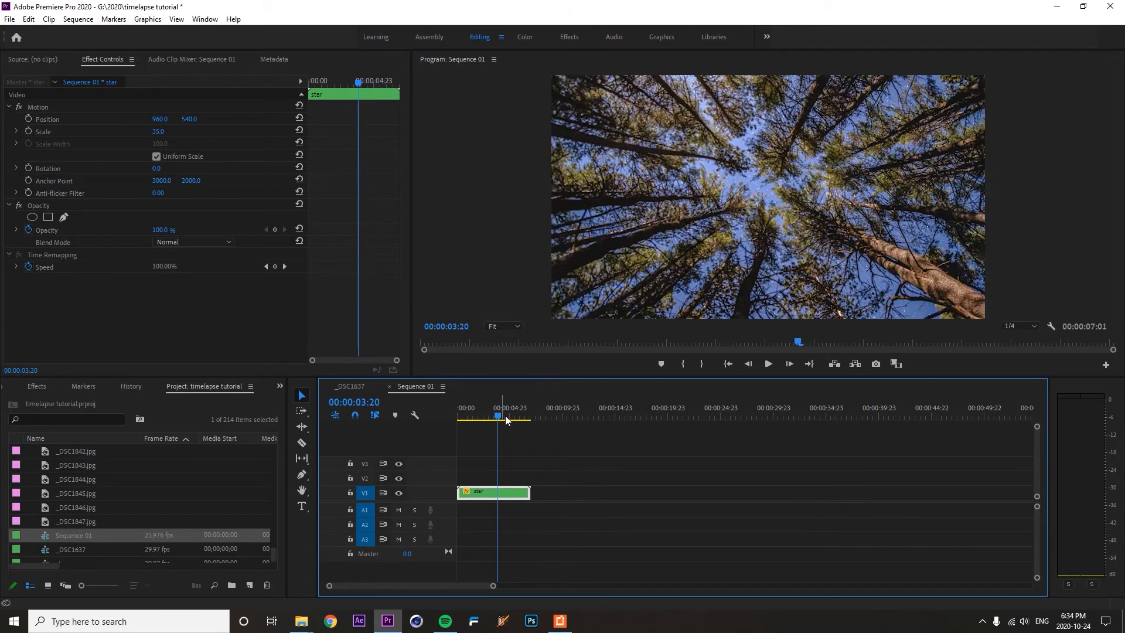
{"action": "left_click", "coordinate": [78, 19]}
{"action": "left_click", "coordinate": [133, 63]}
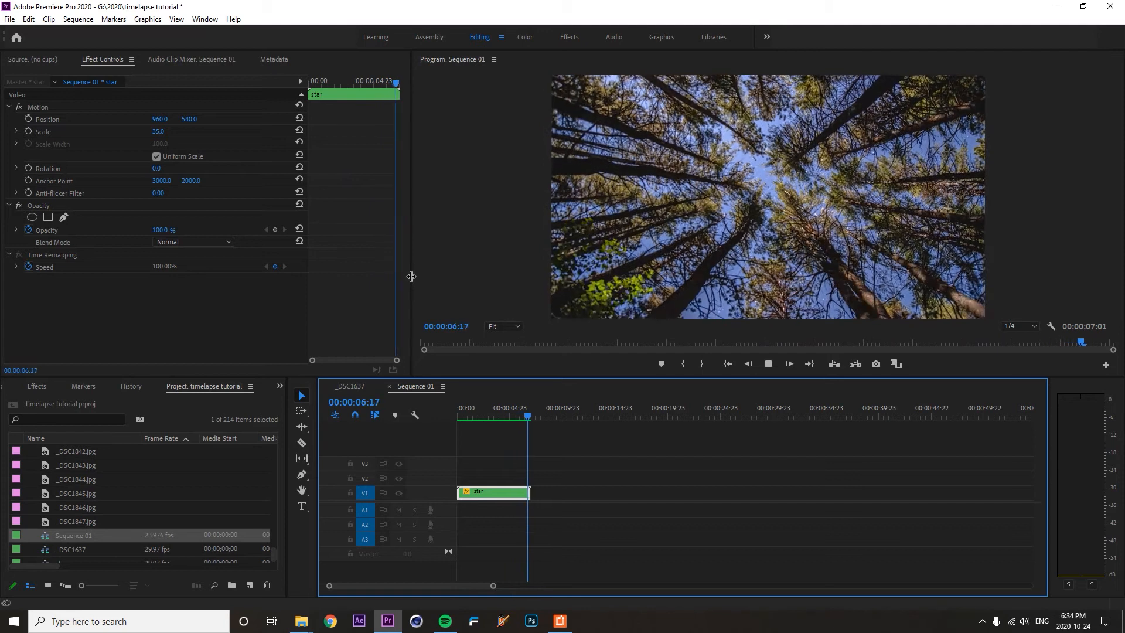
- Return to the start of Sequence 01 and step forward four frames to examine the opening stills
{"action": "left_click_drag", "start_coordinate": [493, 405], "coordinate": [395, 412]}
{"action": "left_click", "coordinate": [788, 364]}
{"action": "left_click", "coordinate": [788, 365]}
{"action": "left_click", "coordinate": [788, 365]}
{"action": "left_click", "coordinate": [788, 364]}
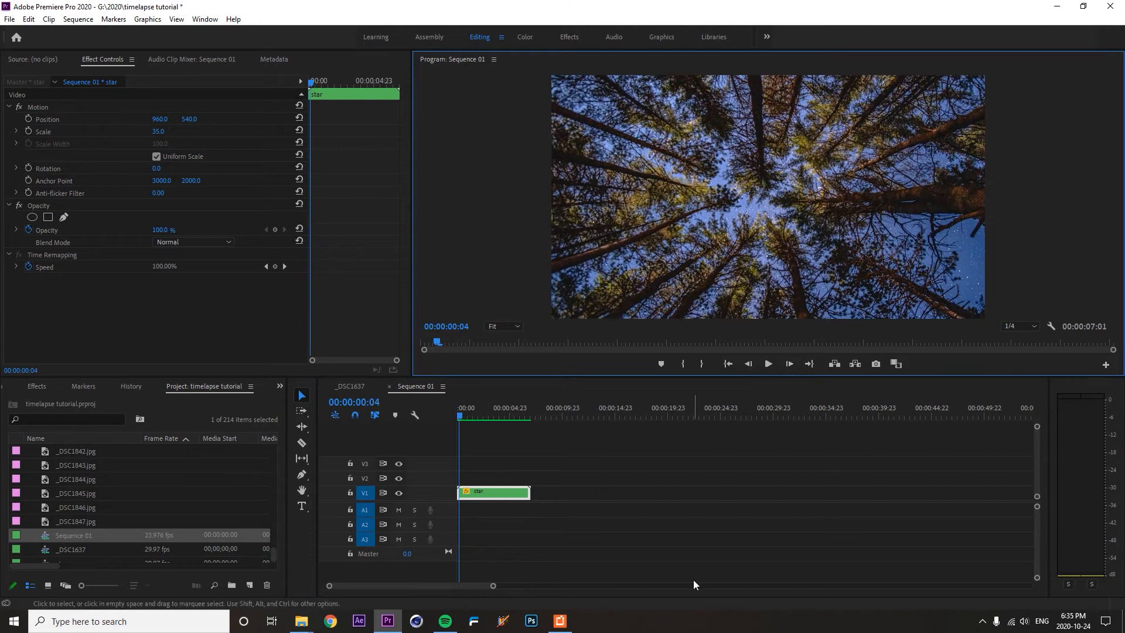
- Open the nested star sequence, delete its first five one-frame stills and close the resulting gap
{"action": "left_click_drag", "start_coordinate": [495, 587], "coordinate": [342, 585]}
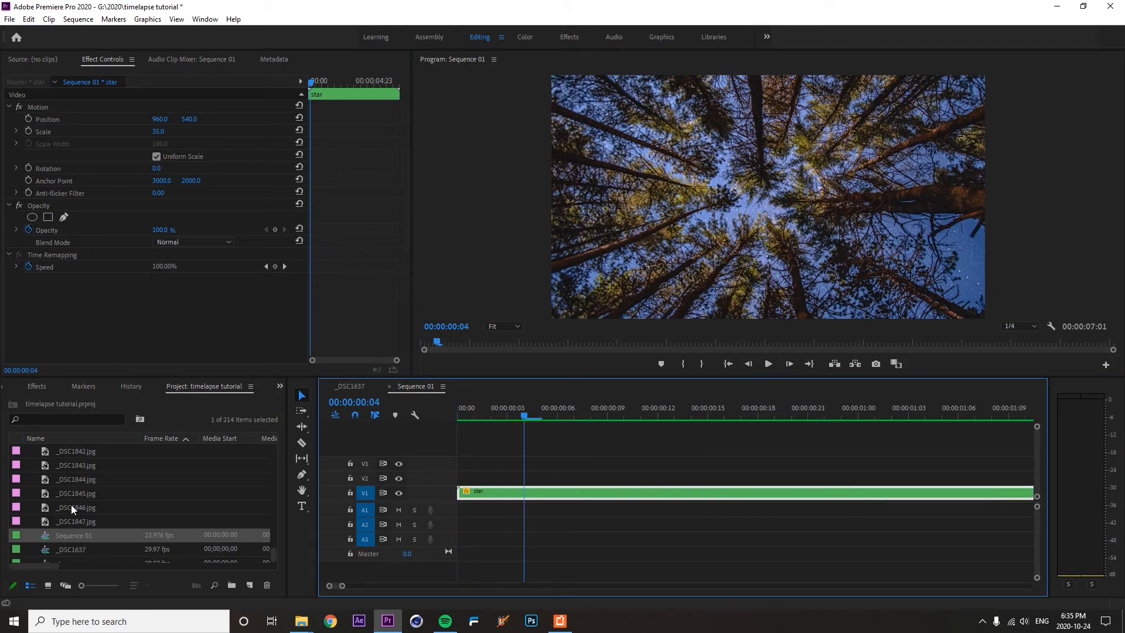
{"action": "scroll", "coordinate": [66, 489], "scroll_direction": "up", "scroll_amount": 3}
{"action": "double_click", "coordinate": [480, 491]}
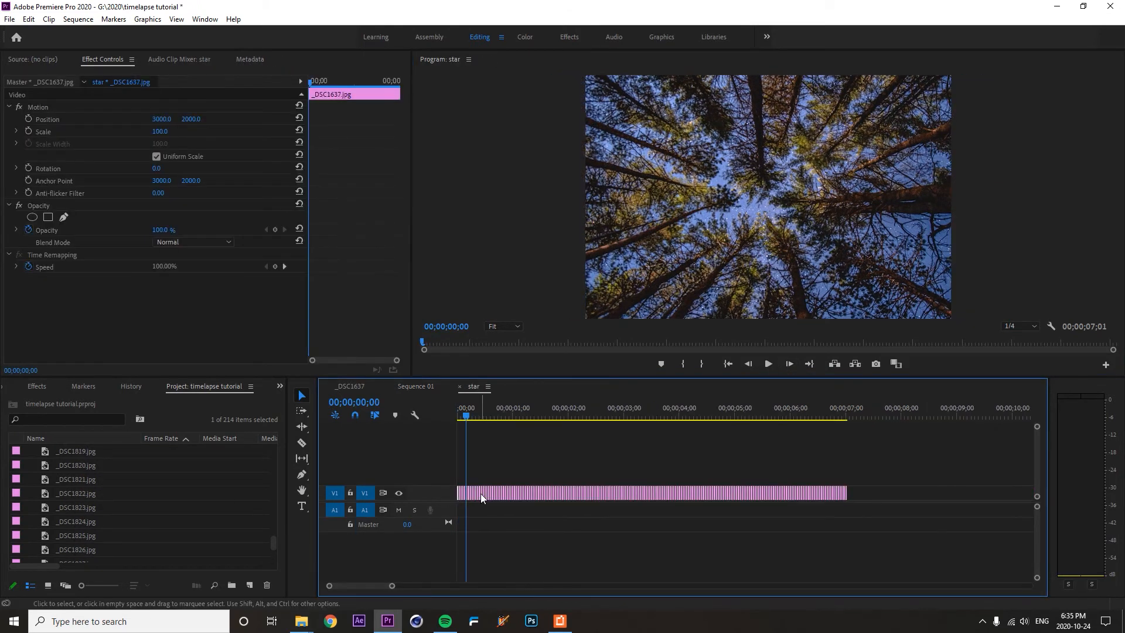
{"action": "left_click_drag", "start_coordinate": [392, 586], "coordinate": [342, 586]}
{"action": "left_click_drag", "start_coordinate": [472, 414], "coordinate": [463, 513]}
{"action": "key", "text": "Delete"}
{"action": "left_click", "coordinate": [498, 495]}
{"action": "key", "text": "Delete"}
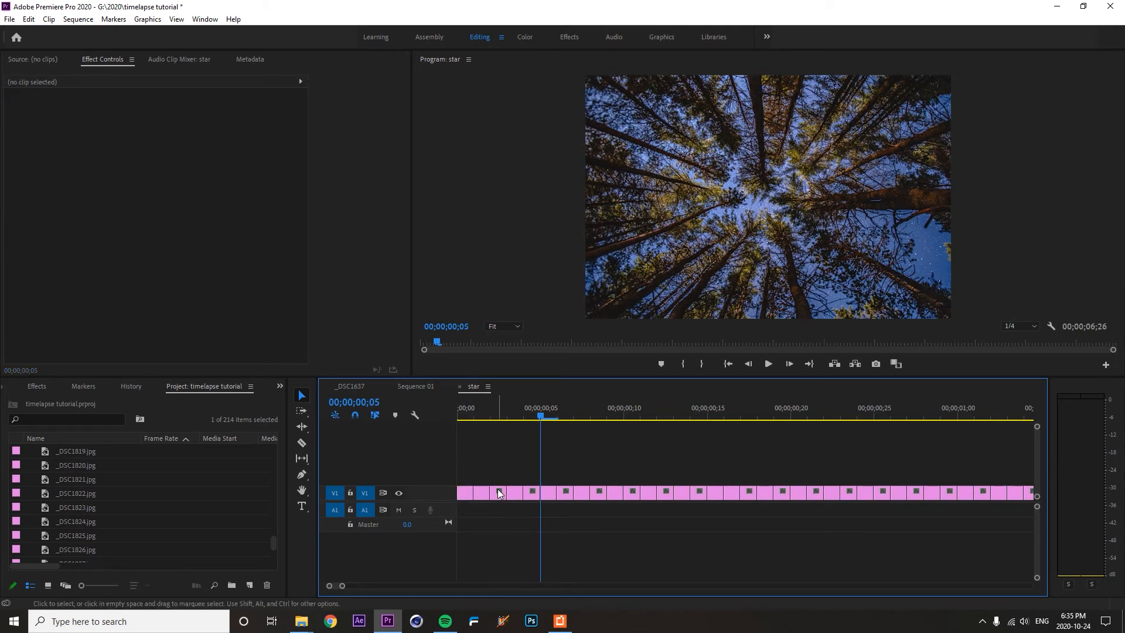
- Trim the end of the star clip in Sequence 01 to cut off the empty frames after the last still
{"action": "left_click", "coordinate": [412, 386]}
{"action": "left_click", "coordinate": [460, 411]}
{"action": "left_click_drag", "start_coordinate": [343, 586], "coordinate": [438, 588]}
{"action": "left_click_drag", "start_coordinate": [465, 421], "coordinate": [511, 416]}
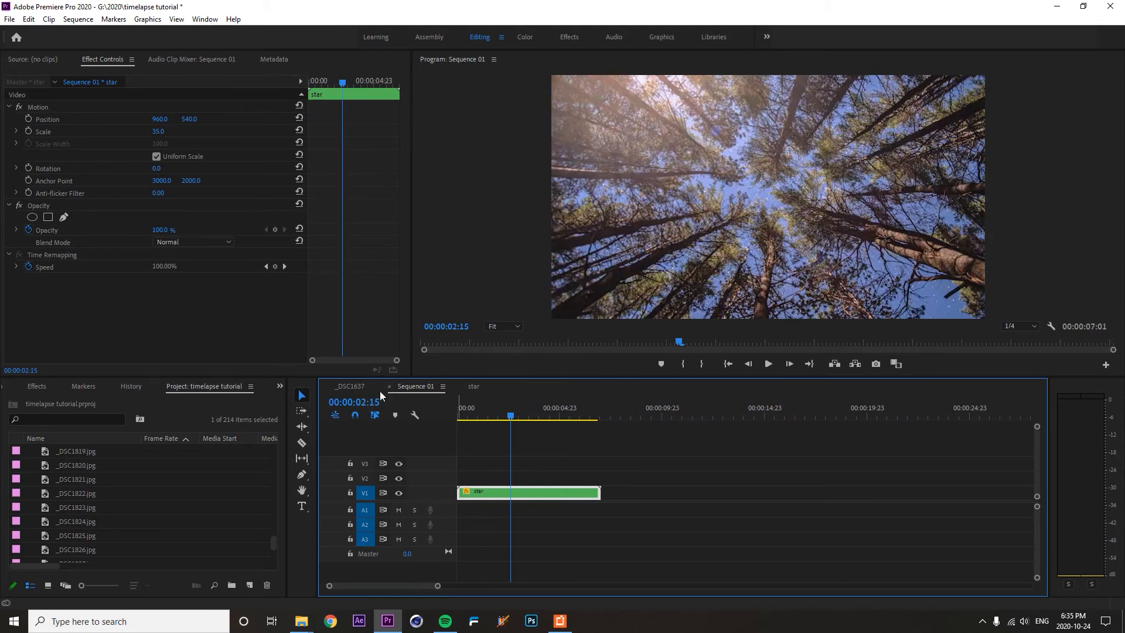
{"action": "left_click_drag", "start_coordinate": [328, 587], "coordinate": [352, 587]}
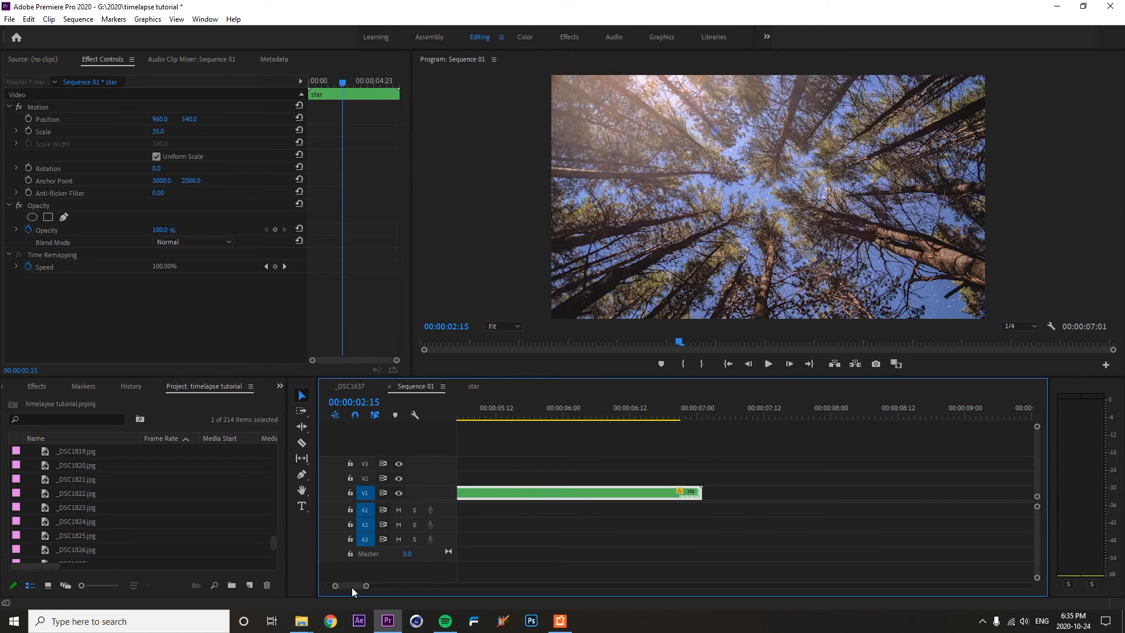
{"action": "left_click_drag", "start_coordinate": [702, 492], "coordinate": [679, 491]}
- Open the media export settings for Sequence 01 and set the format to H.264
{"action": "left_click", "coordinate": [9, 18]}
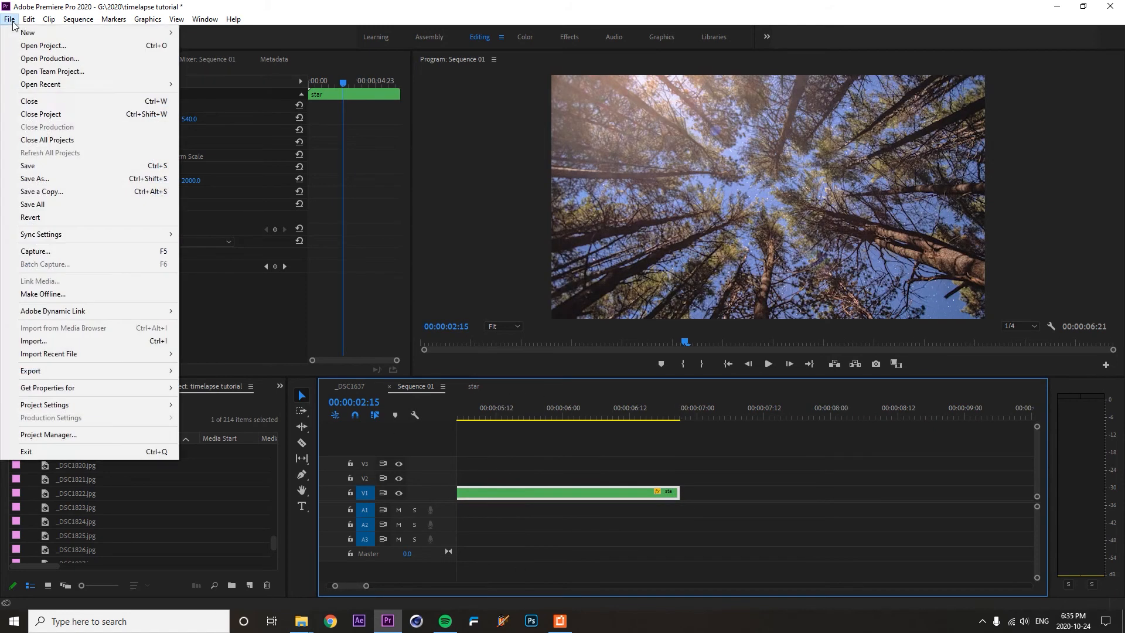
{"action": "mouse_move", "coordinate": [114, 372]}
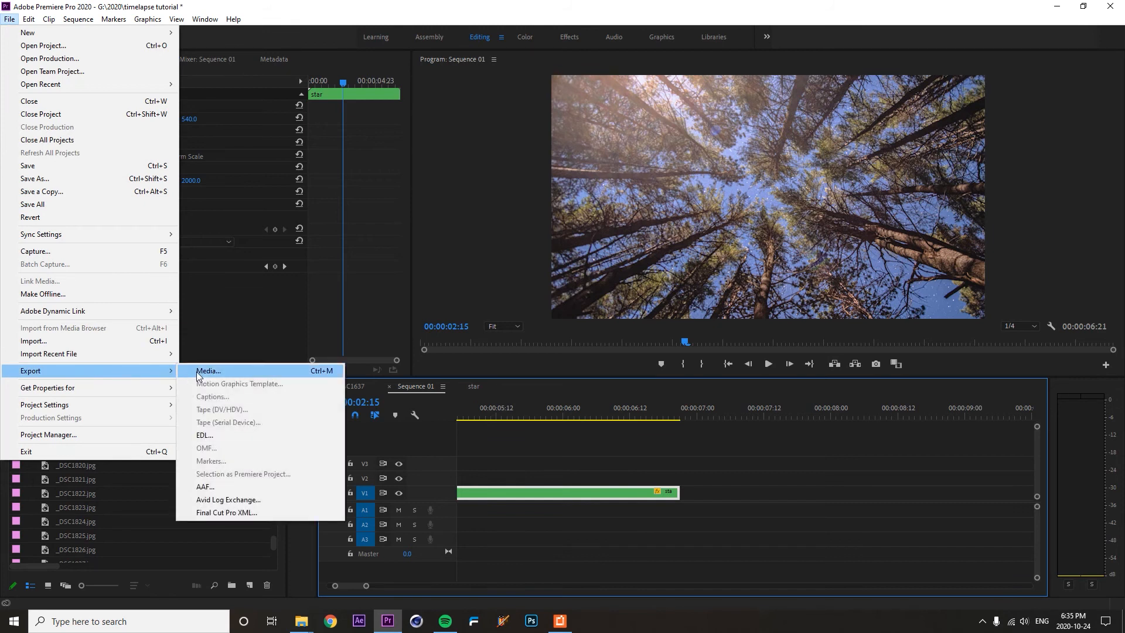
{"action": "left_click", "coordinate": [202, 371]}
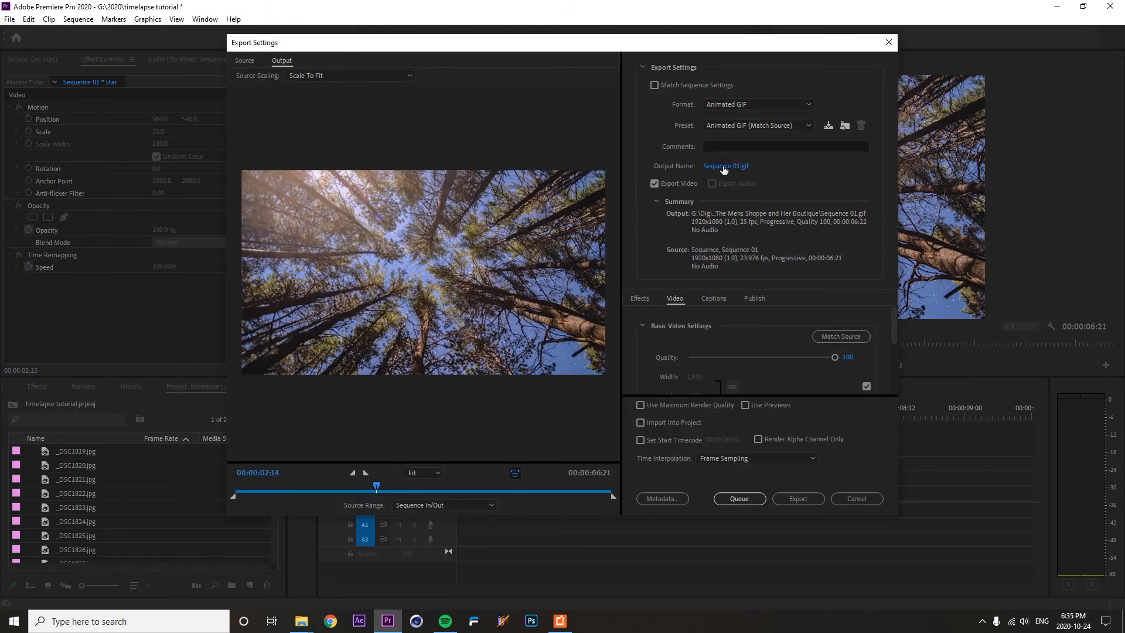
{"action": "left_click", "coordinate": [709, 105]}
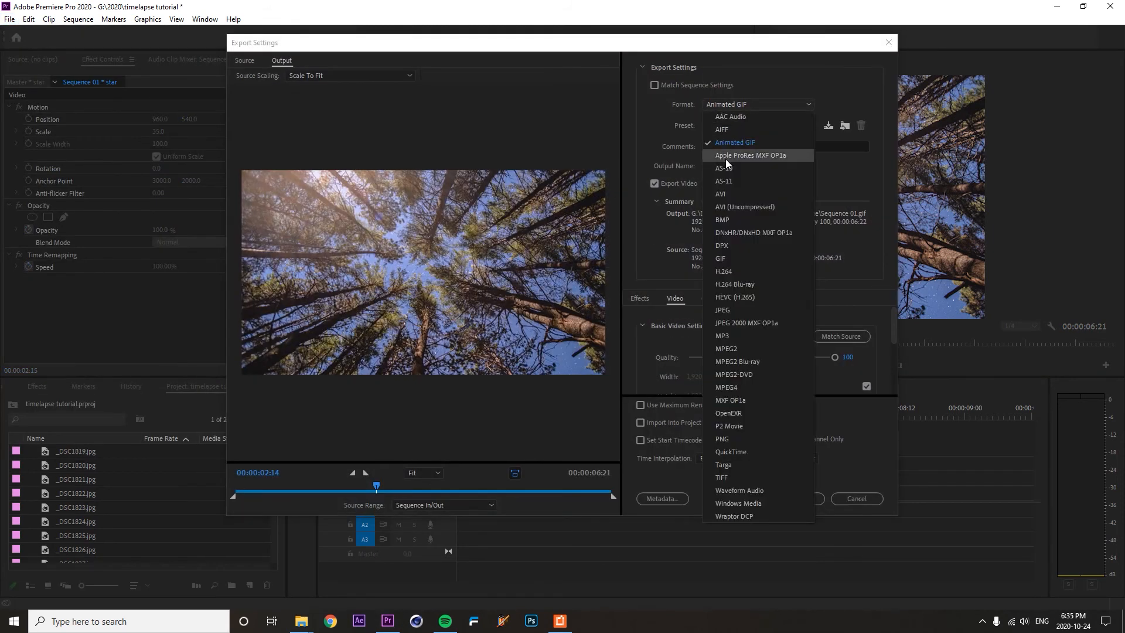
{"action": "left_click", "coordinate": [734, 273]}
- Set the export's video encoding profile to High and its level to 5.1
{"action": "scroll", "coordinate": [732, 351], "scroll_direction": "down", "scroll_amount": 1}
{"action": "scroll", "coordinate": [736, 331], "scroll_direction": "down", "scroll_amount": 3}
{"action": "scroll", "coordinate": [740, 332], "scroll_direction": "down", "scroll_amount": 3}
{"action": "left_click", "coordinate": [662, 329]}
{"action": "scroll", "coordinate": [680, 328], "scroll_direction": "down", "scroll_amount": 3}
{"action": "scroll", "coordinate": [679, 328], "scroll_direction": "up", "scroll_amount": 2}
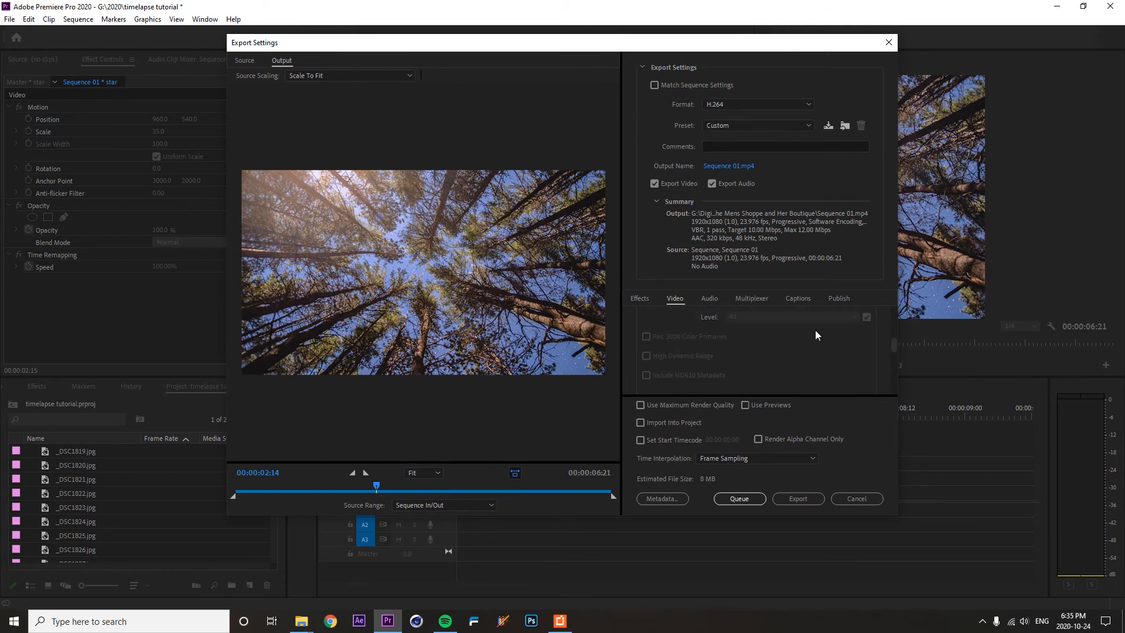
{"action": "left_click", "coordinate": [838, 323]}
{"action": "left_click", "coordinate": [785, 360]}
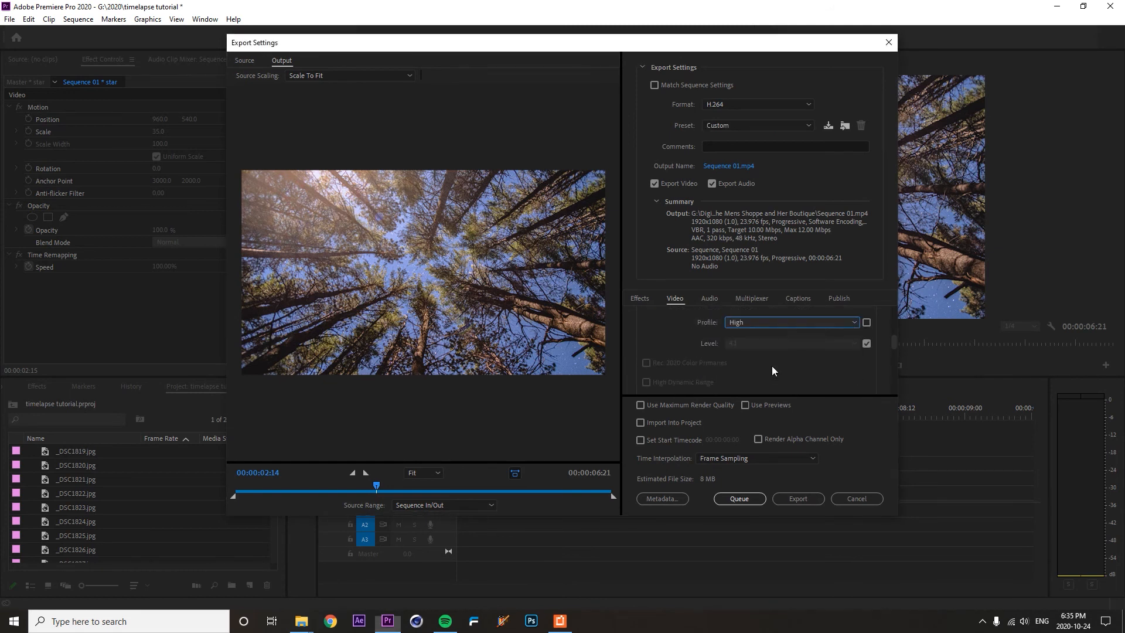
{"action": "left_click", "coordinate": [828, 344]}
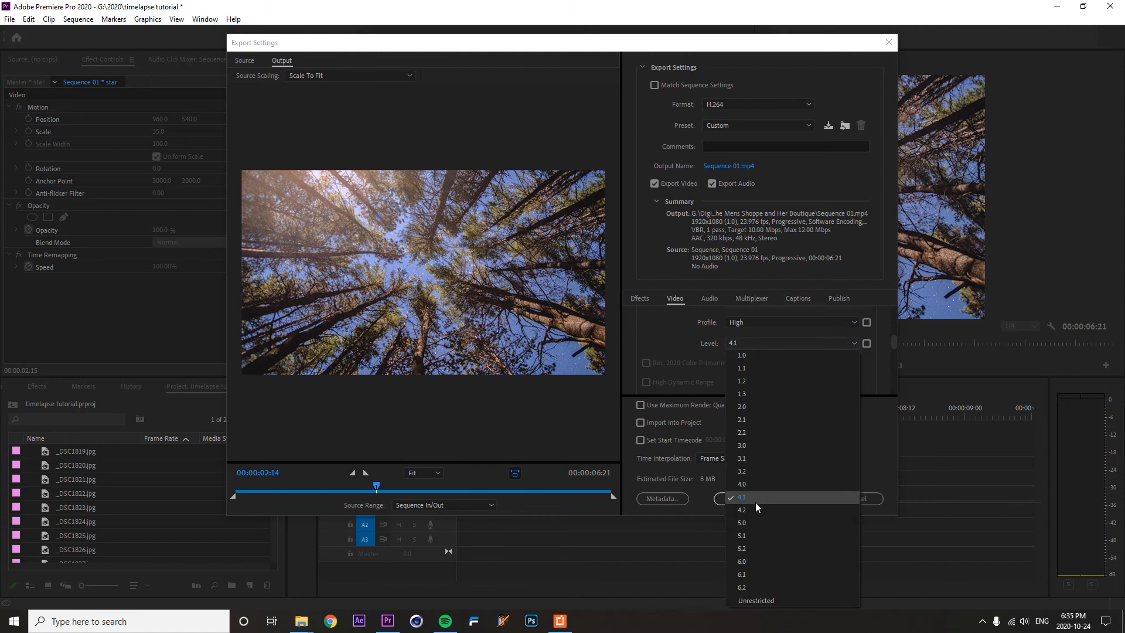
{"action": "left_click", "coordinate": [750, 535]}
- Raise the export's target and maximum bitrates to 123.74 Mbps
{"action": "scroll", "coordinate": [674, 351], "scroll_direction": "up", "scroll_amount": 3}
{"action": "scroll", "coordinate": [671, 343], "scroll_direction": "down", "scroll_amount": 8}
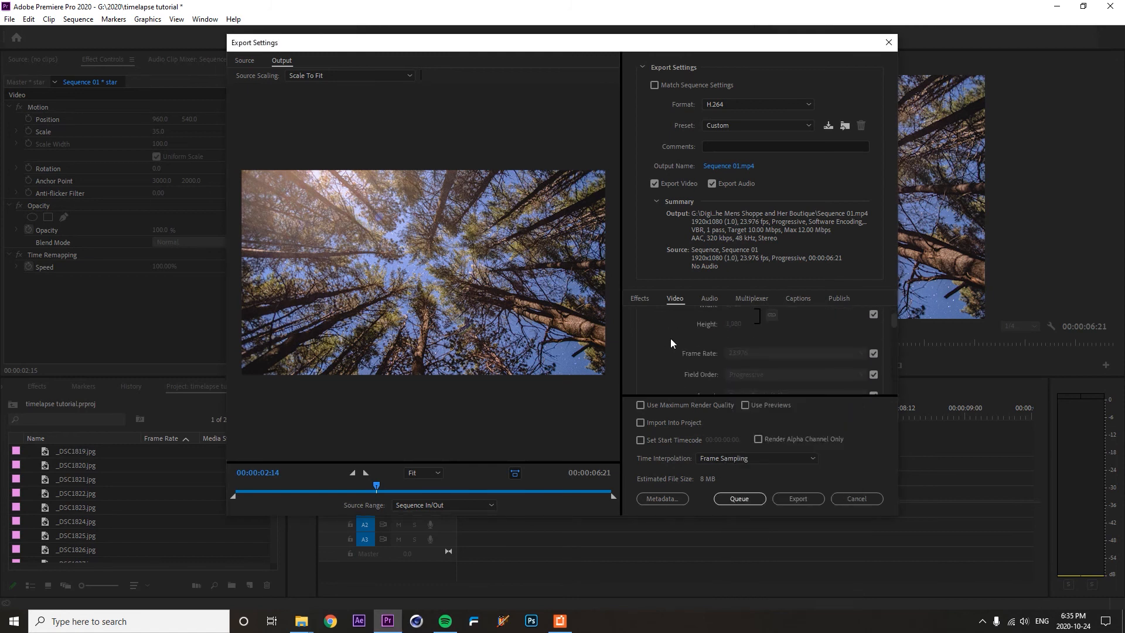
{"action": "scroll", "coordinate": [671, 343], "scroll_direction": "down", "scroll_amount": 4}
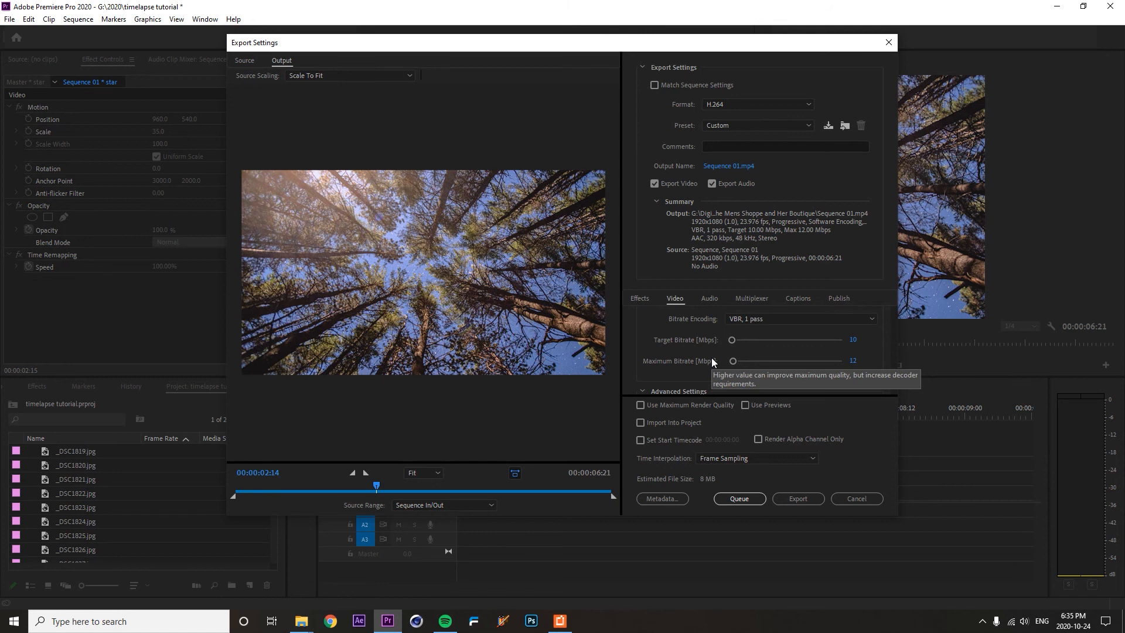
{"action": "left_click_drag", "start_coordinate": [732, 340], "coordinate": [758, 340]}
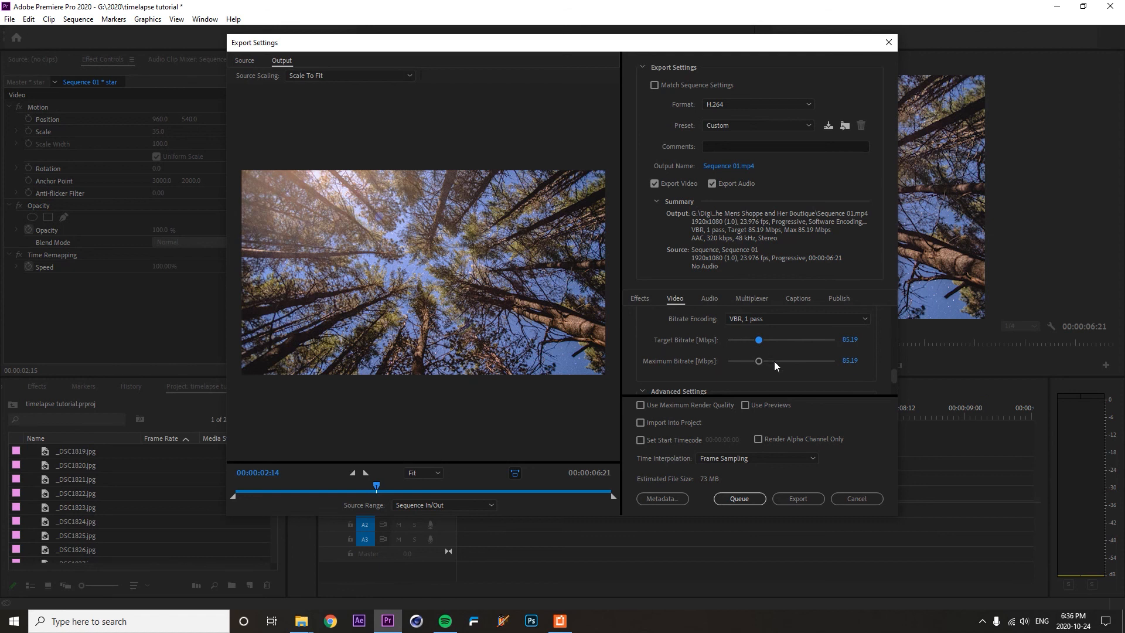
{"action": "mouse_move", "coordinate": [785, 347]}
{"action": "left_mouse_down"}
{"action": "mouse_move", "coordinate": [819, 346]}
{"action": "mouse_move", "coordinate": [760, 361]}
{"action": "mouse_move", "coordinate": [772, 361]}
{"action": "left_mouse_up"}
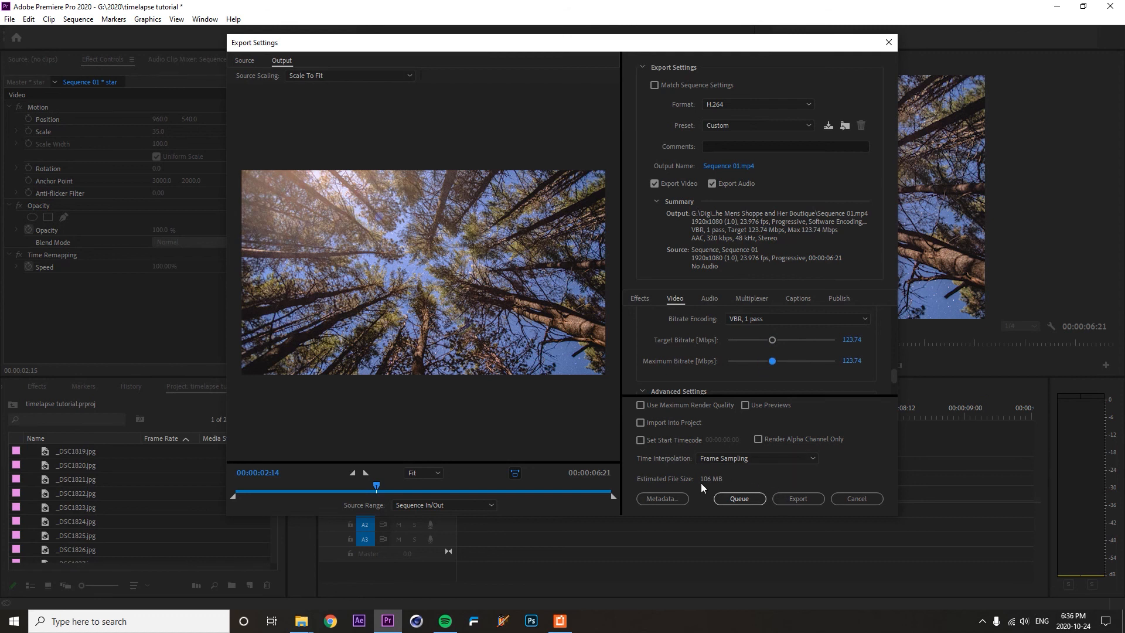